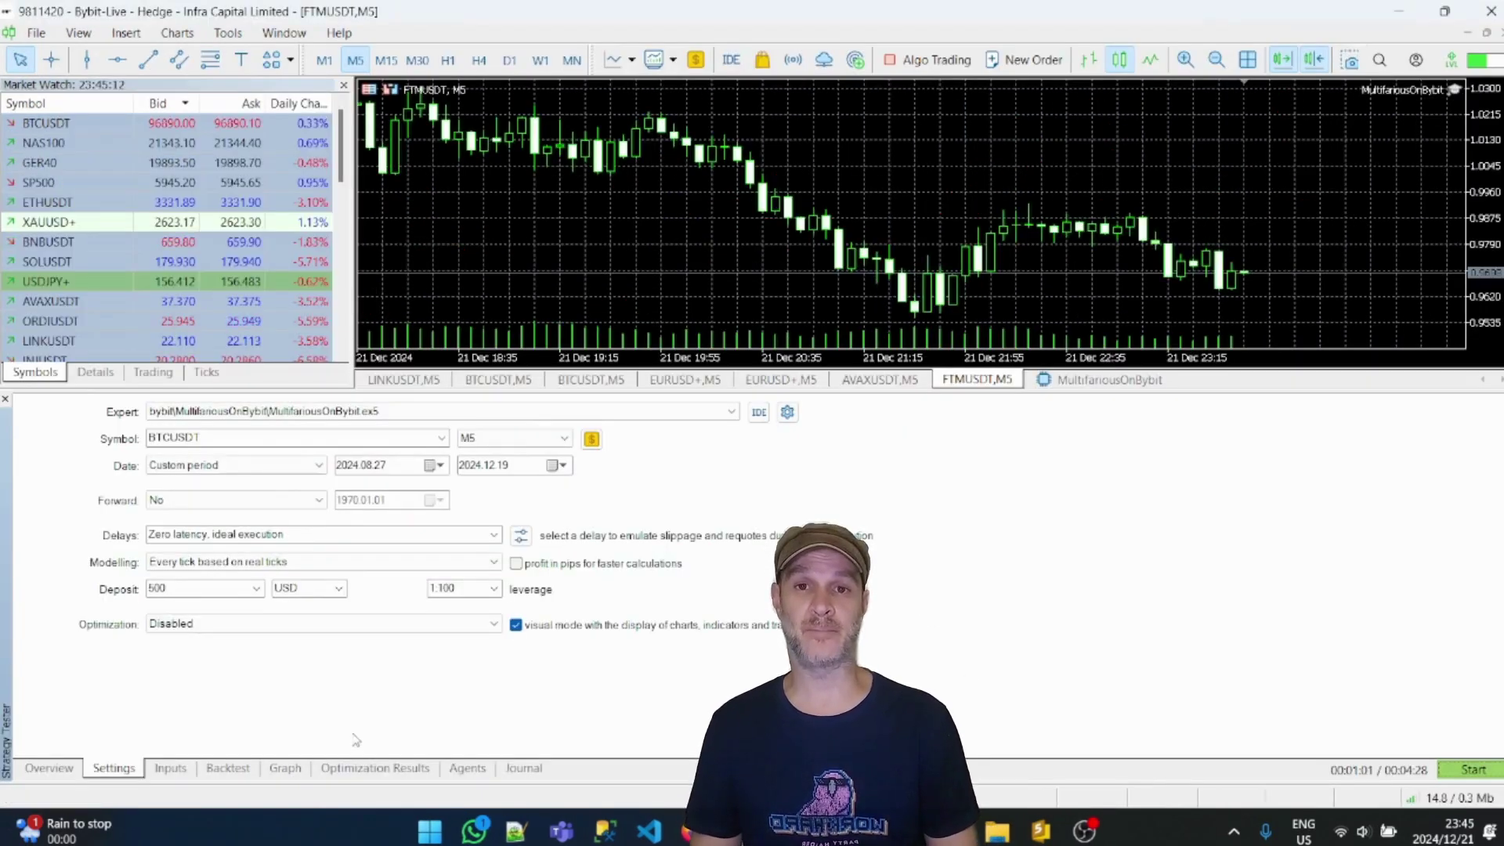
- Load Bybit > Multifarious > LIVE > MULTIFARIOUS_BTC_PEAK_LIVE_M5.set into the tester inputs (stop loss 90500, take profit 96200)
{"action": "left_click", "coordinate": [168, 768]}
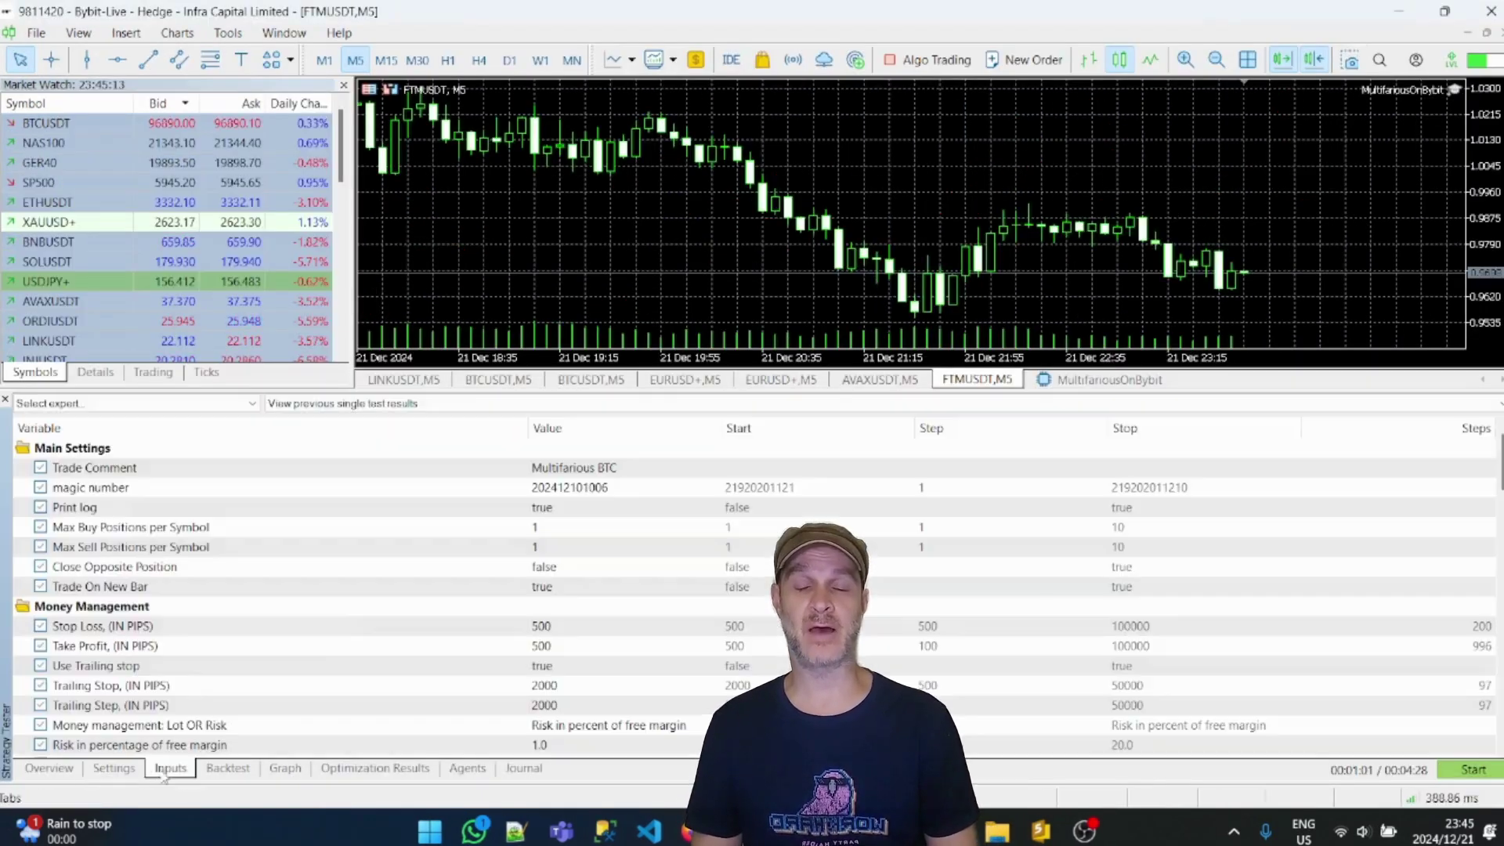
{"action": "left_click", "coordinate": [346, 626]}
{"action": "right_click", "coordinate": [347, 627]}
{"action": "left_click", "coordinate": [391, 455]}
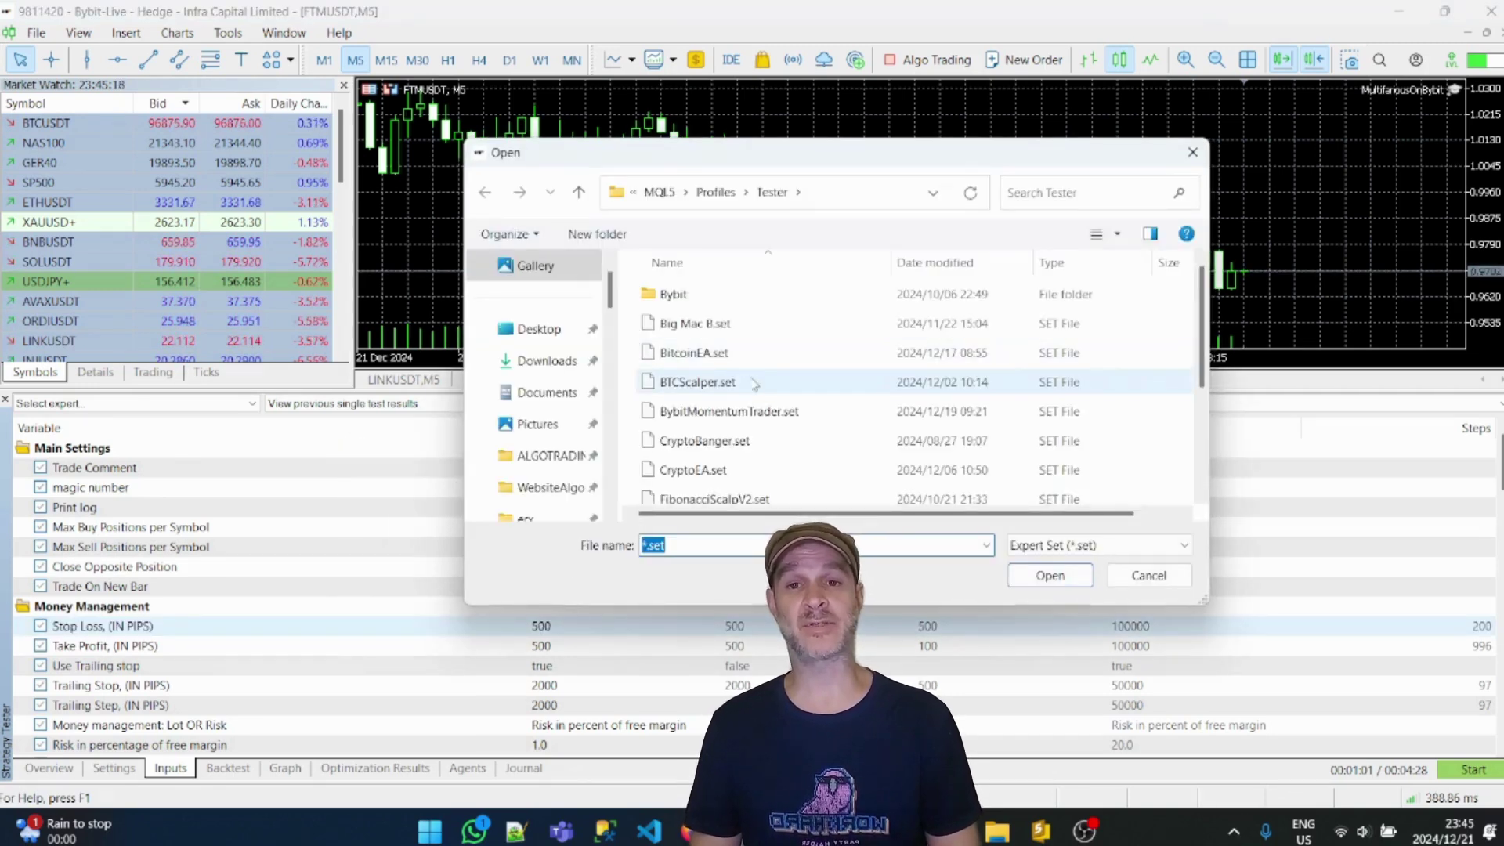
{"action": "double_click", "coordinate": [670, 298]}
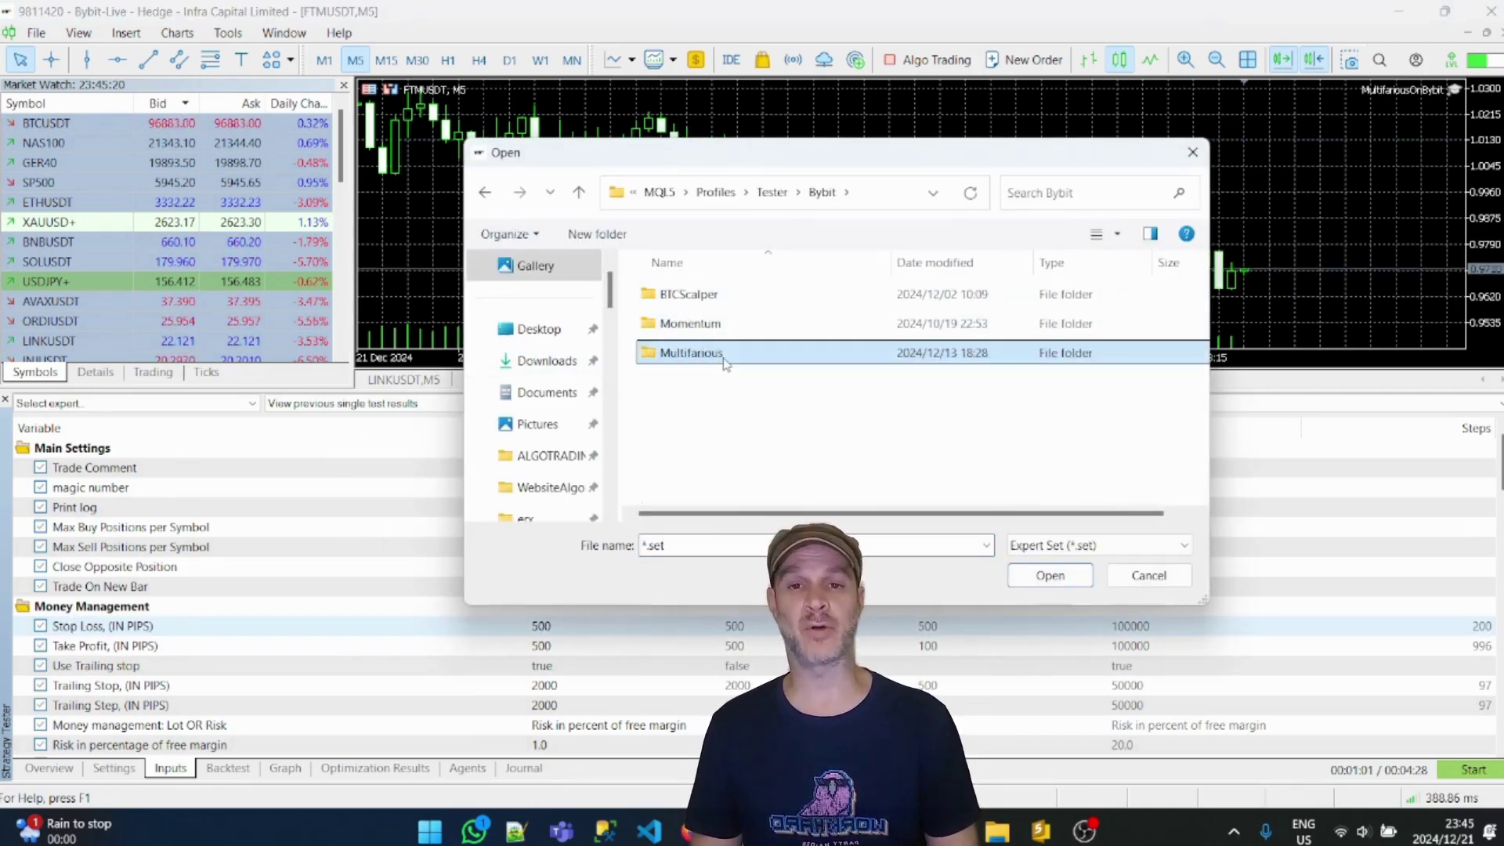
{"action": "double_click", "coordinate": [719, 354]}
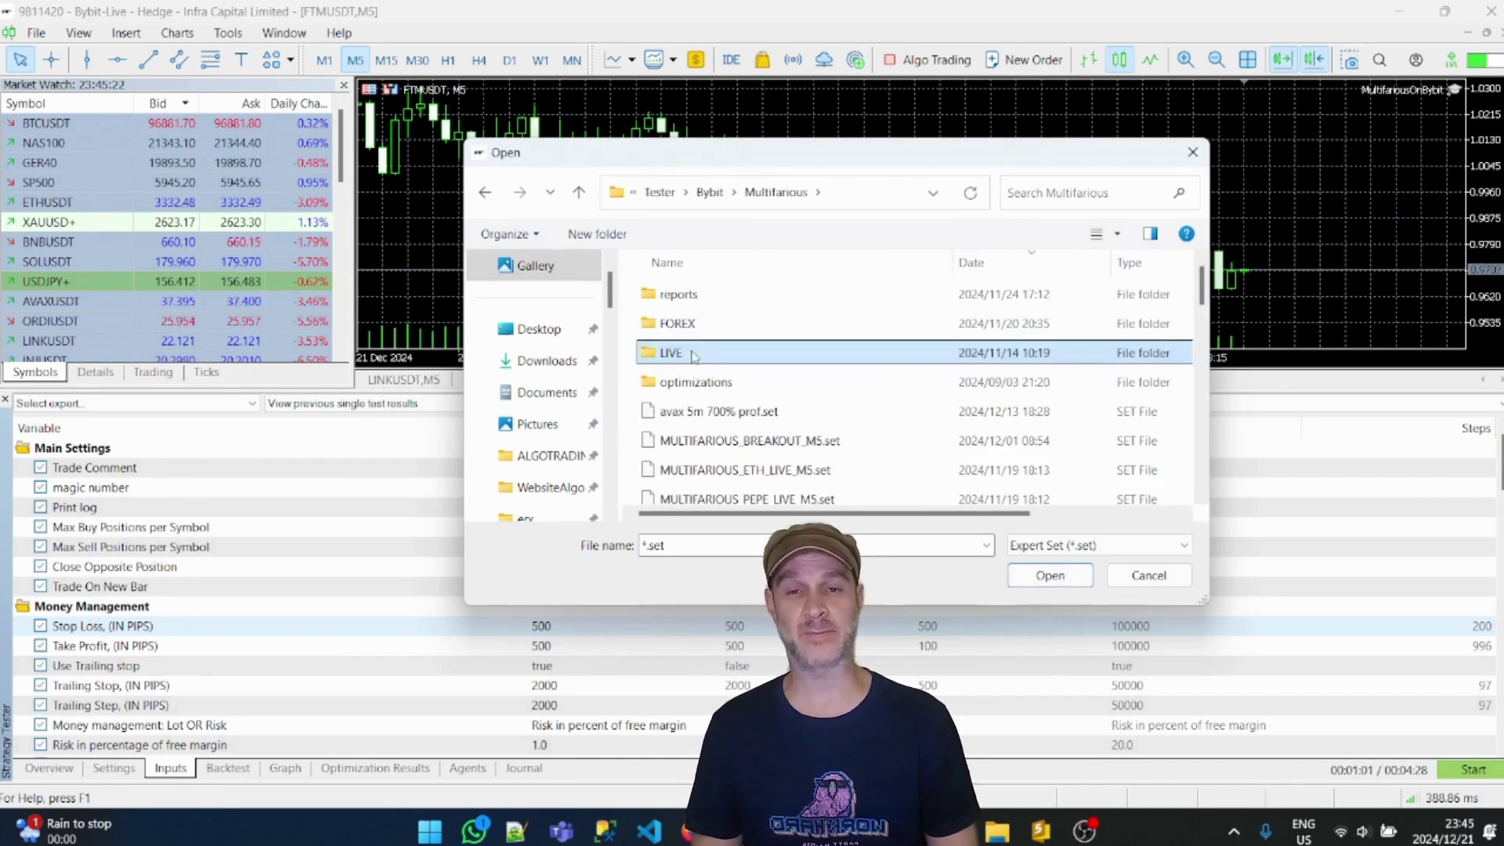
{"action": "double_click", "coordinate": [744, 352]}
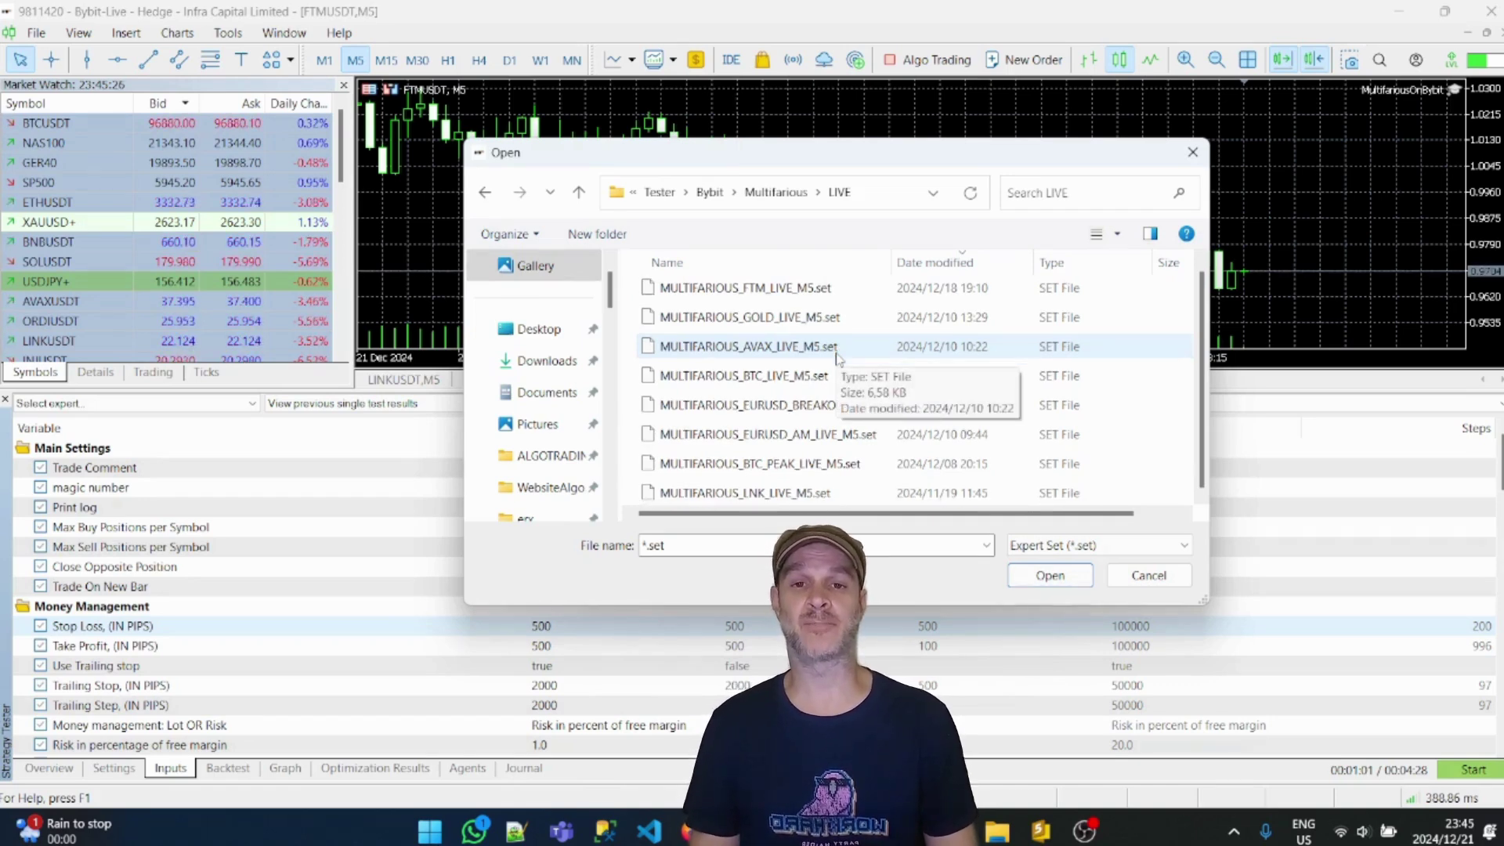
{"action": "double_click", "coordinate": [755, 464]}
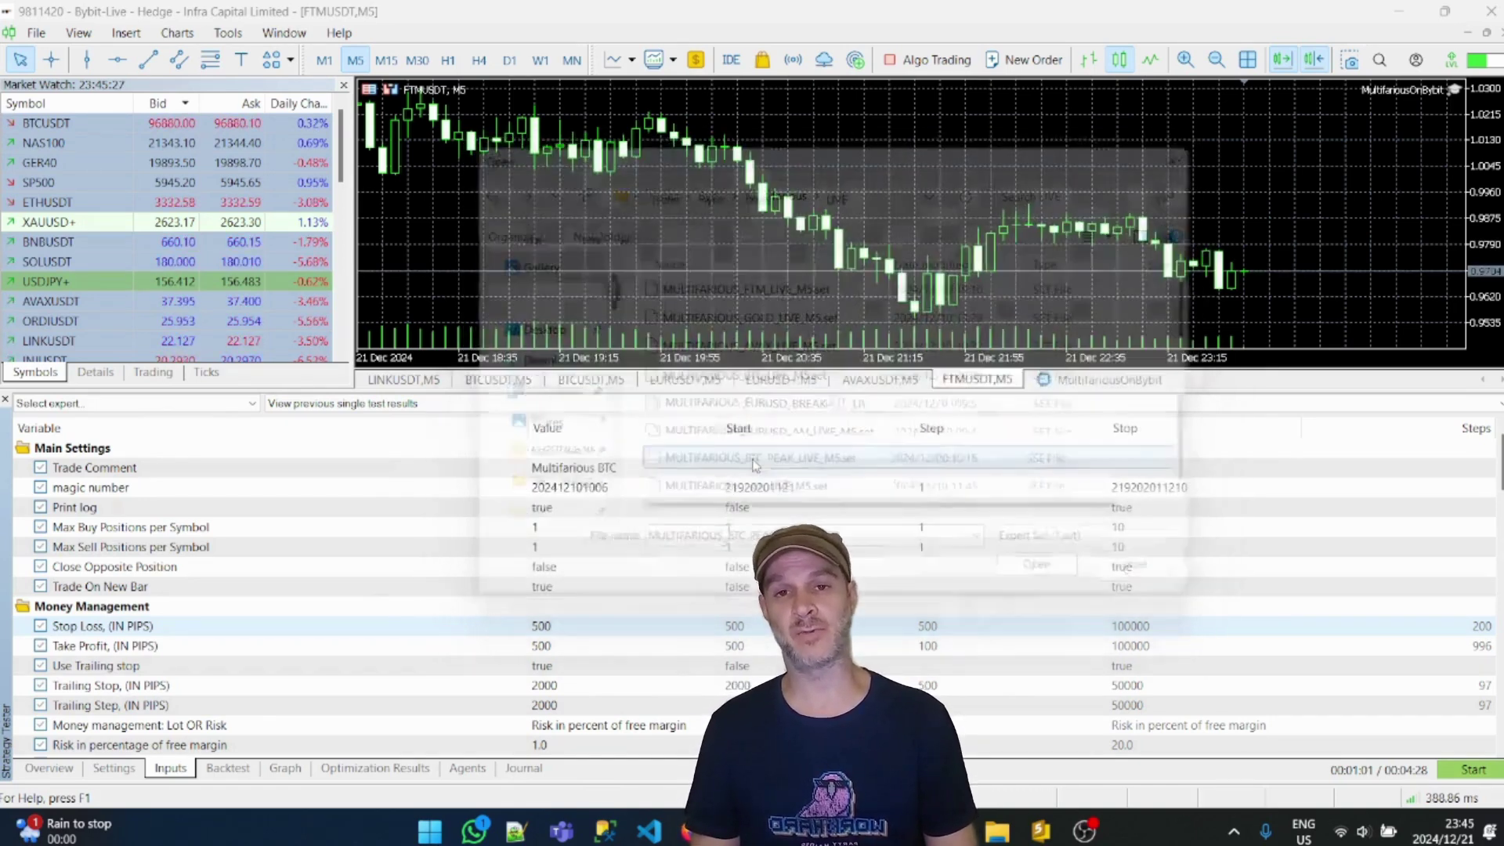
- Run the visual backtest at slower speed and review its deal history, ending at balance 521.84
{"action": "left_click", "coordinate": [1473, 770]}
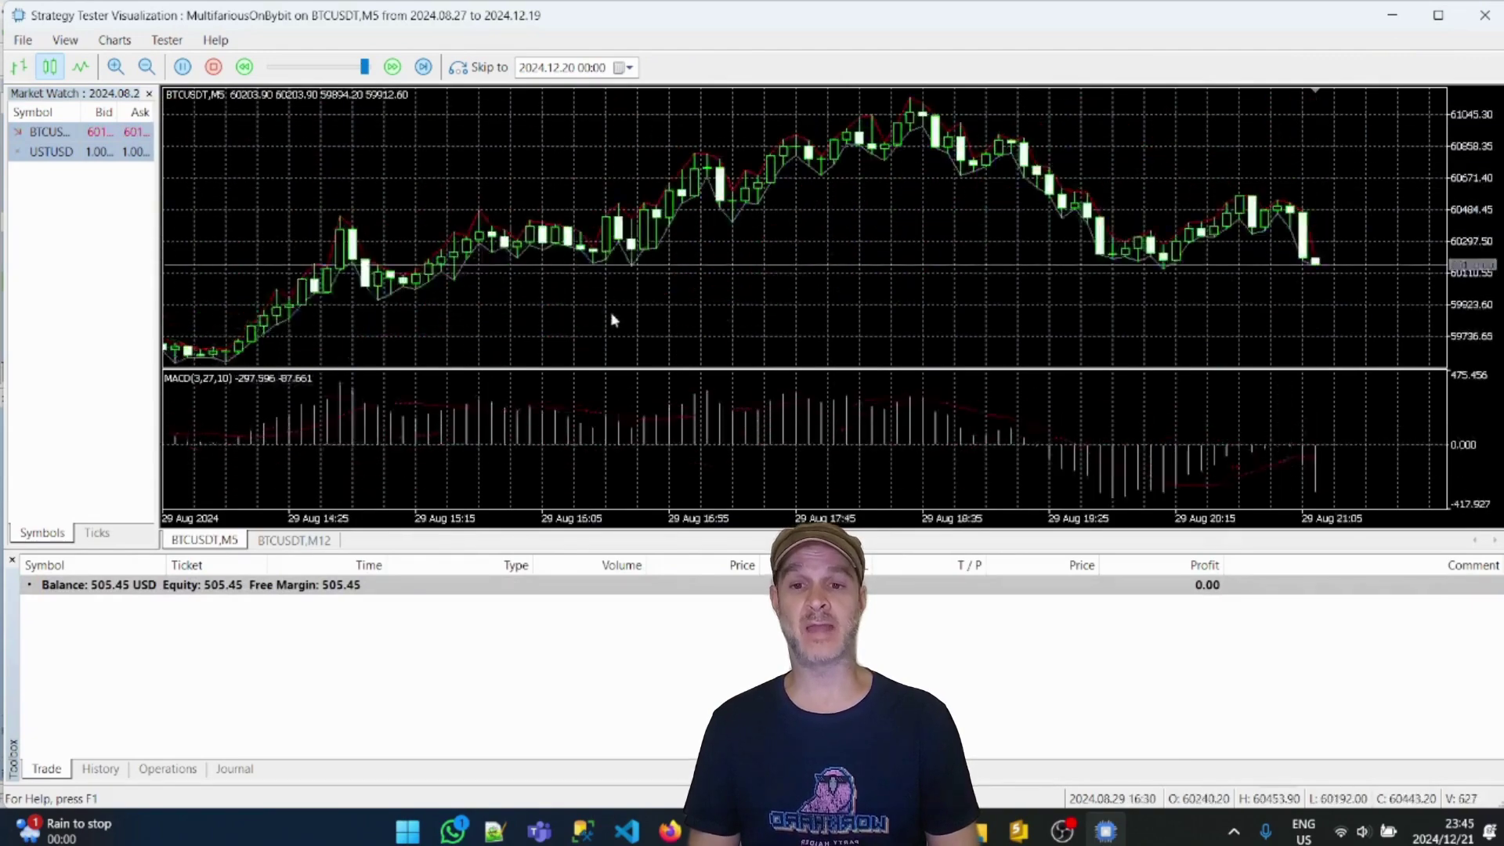
{"action": "left_click", "coordinate": [333, 68]}
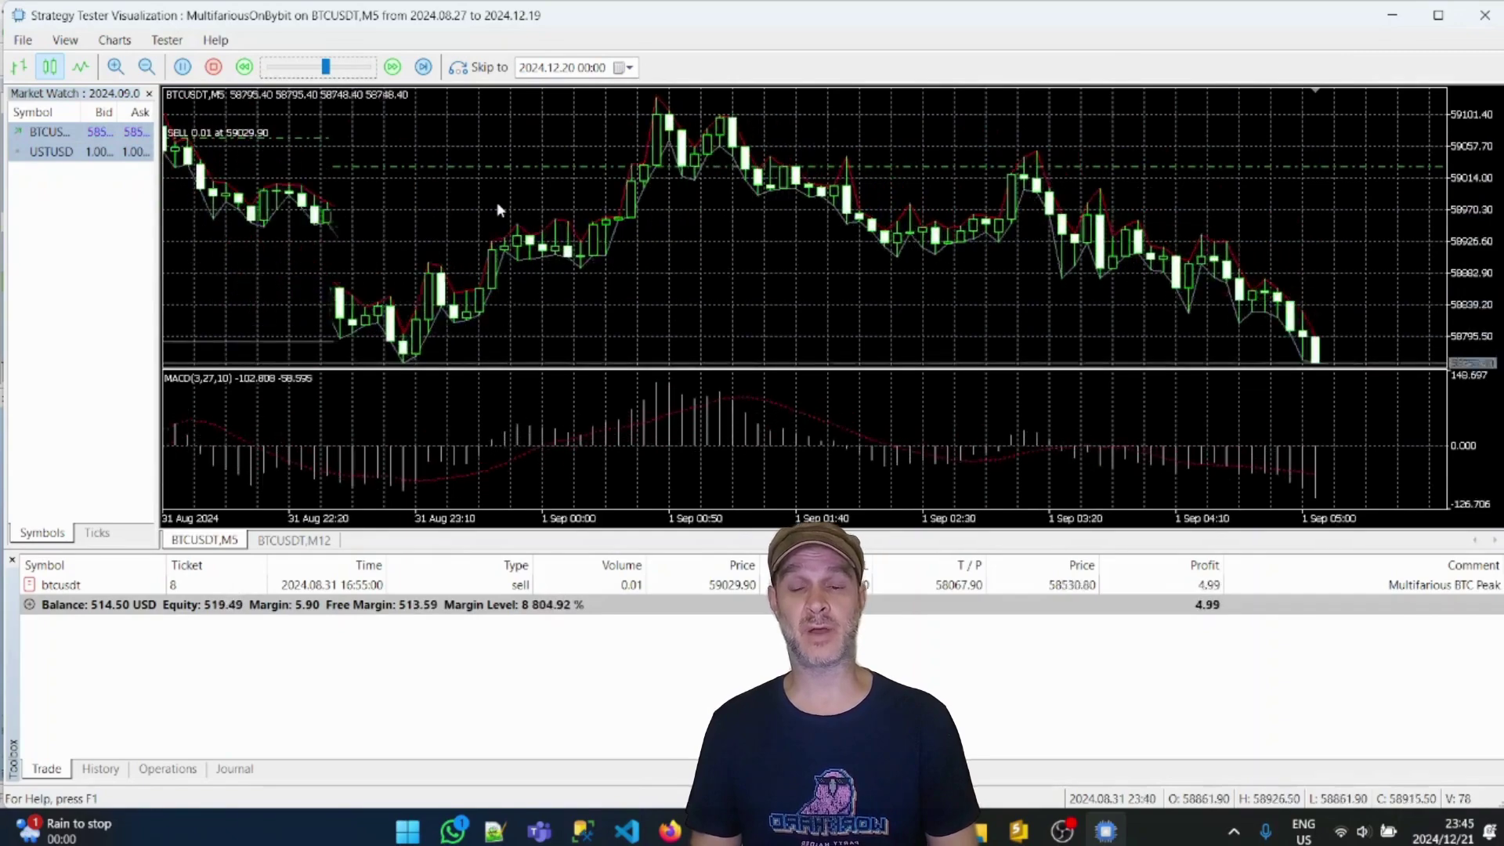
{"action": "left_click", "coordinate": [107, 770]}
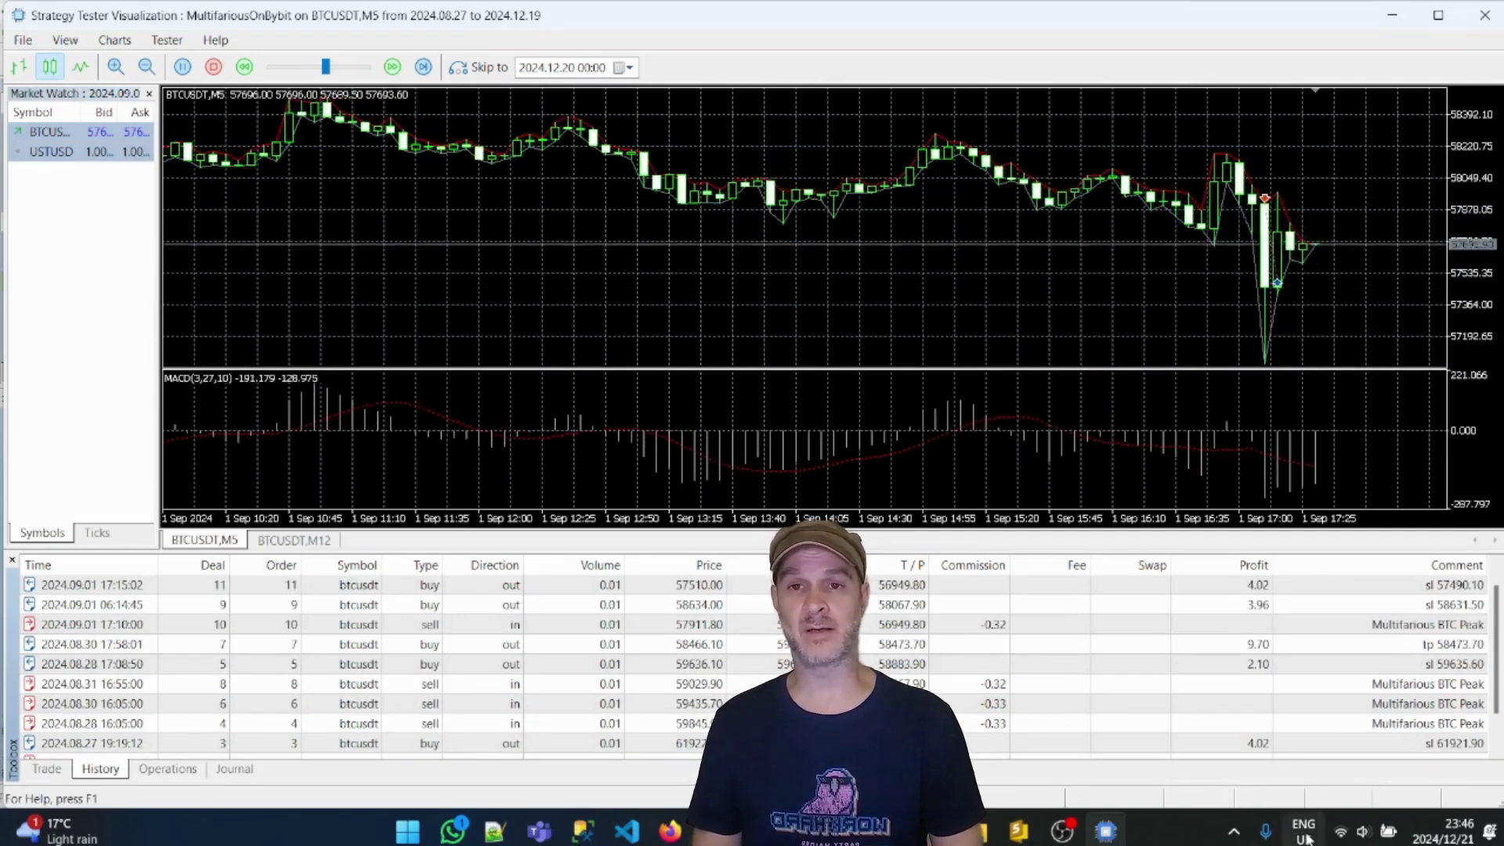
{"action": "scroll", "coordinate": [1146, 641], "scroll_direction": "down", "scroll_amount": 1}
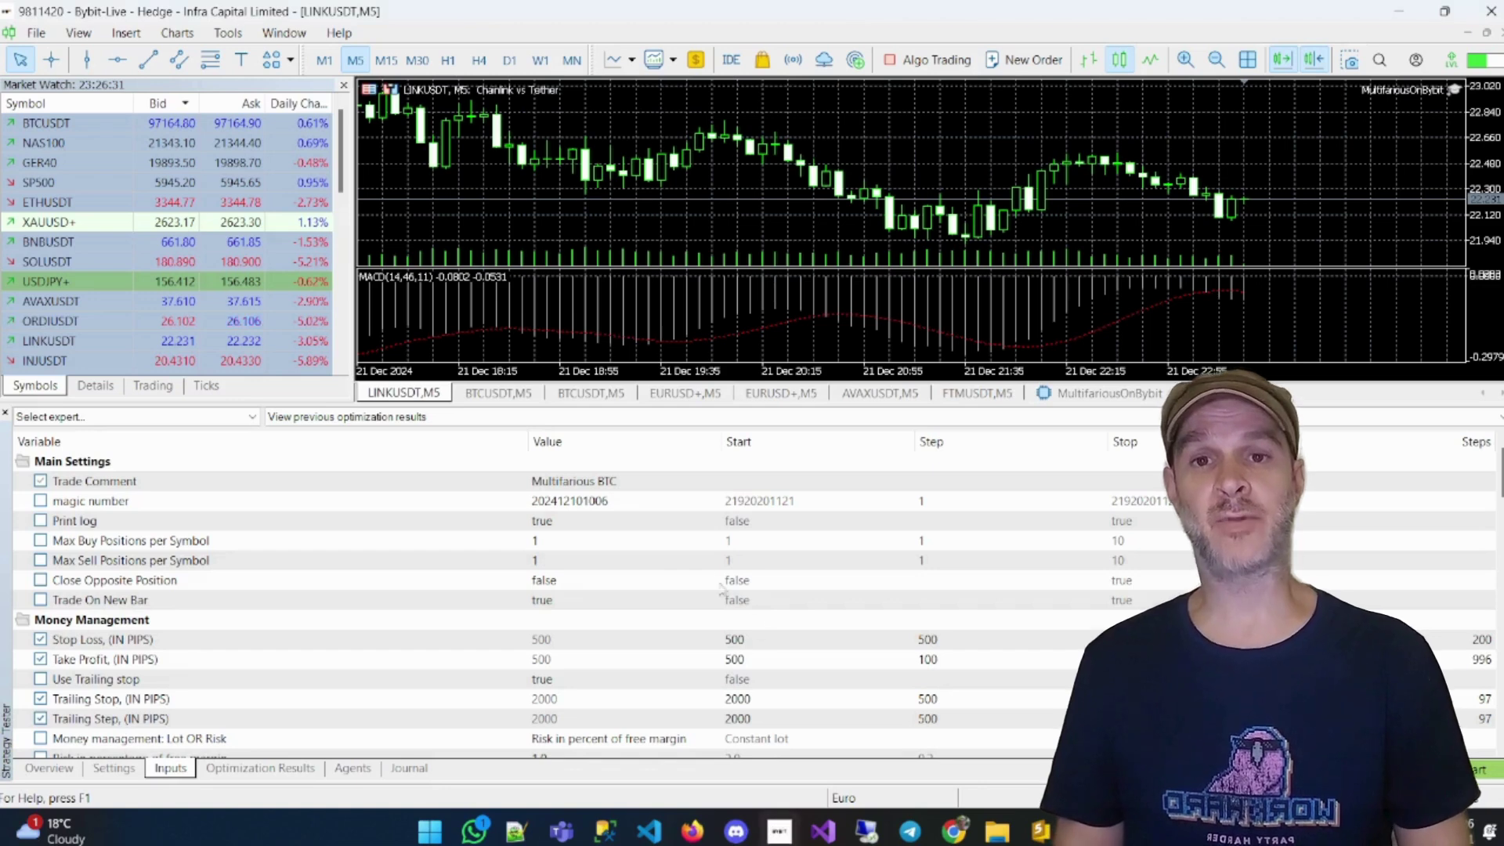
- Tick Fibo: Use indicator and RSI: Use indicator for optimization in the Inputs list
{"action": "scroll", "coordinate": [474, 625], "scroll_direction": "down", "scroll_amount": 4}
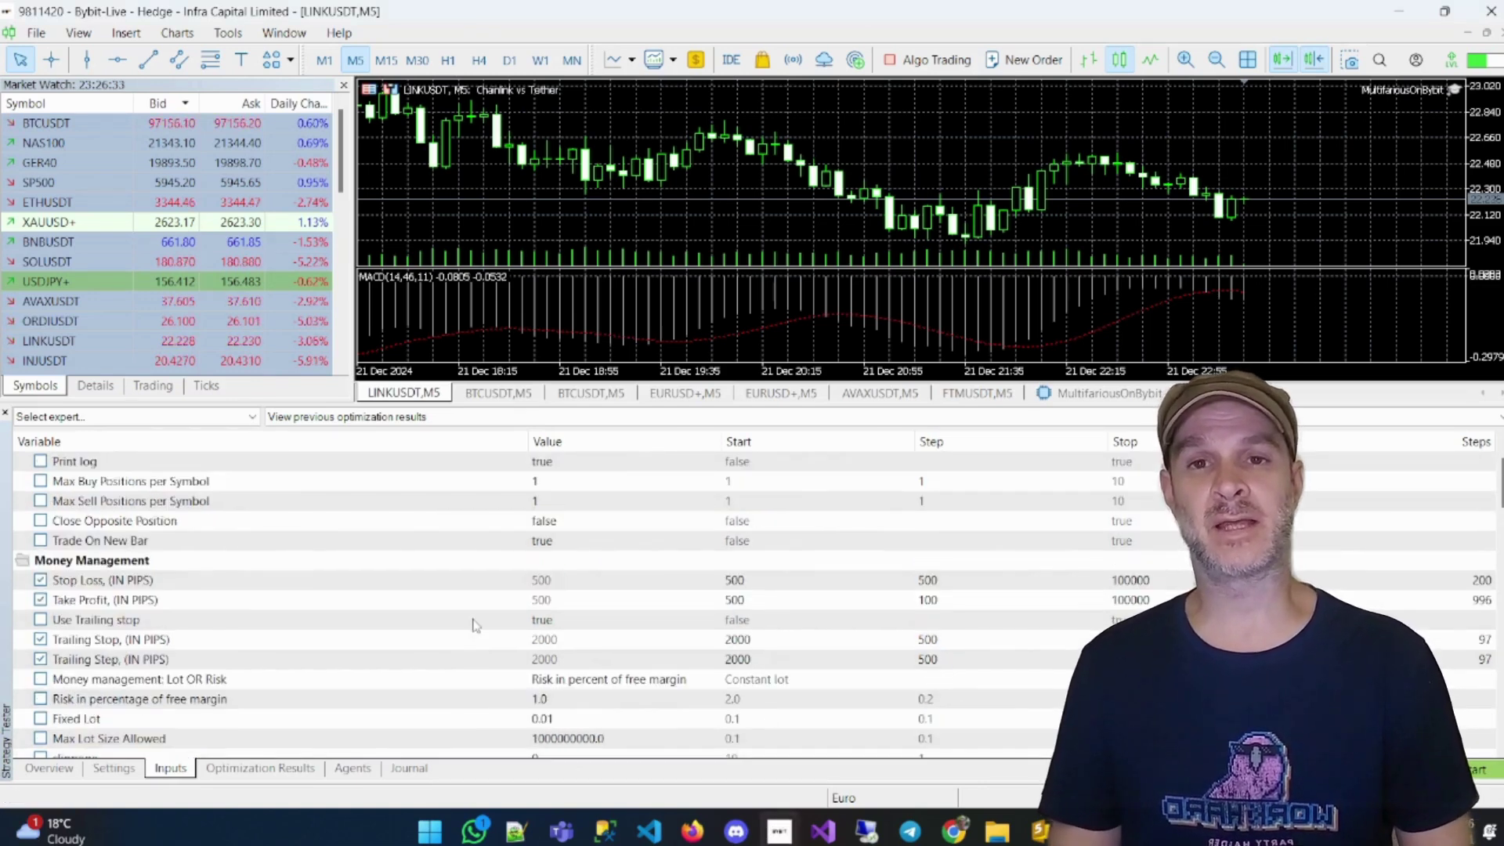
{"action": "scroll", "coordinate": [313, 591], "scroll_direction": "up", "scroll_amount": 2}
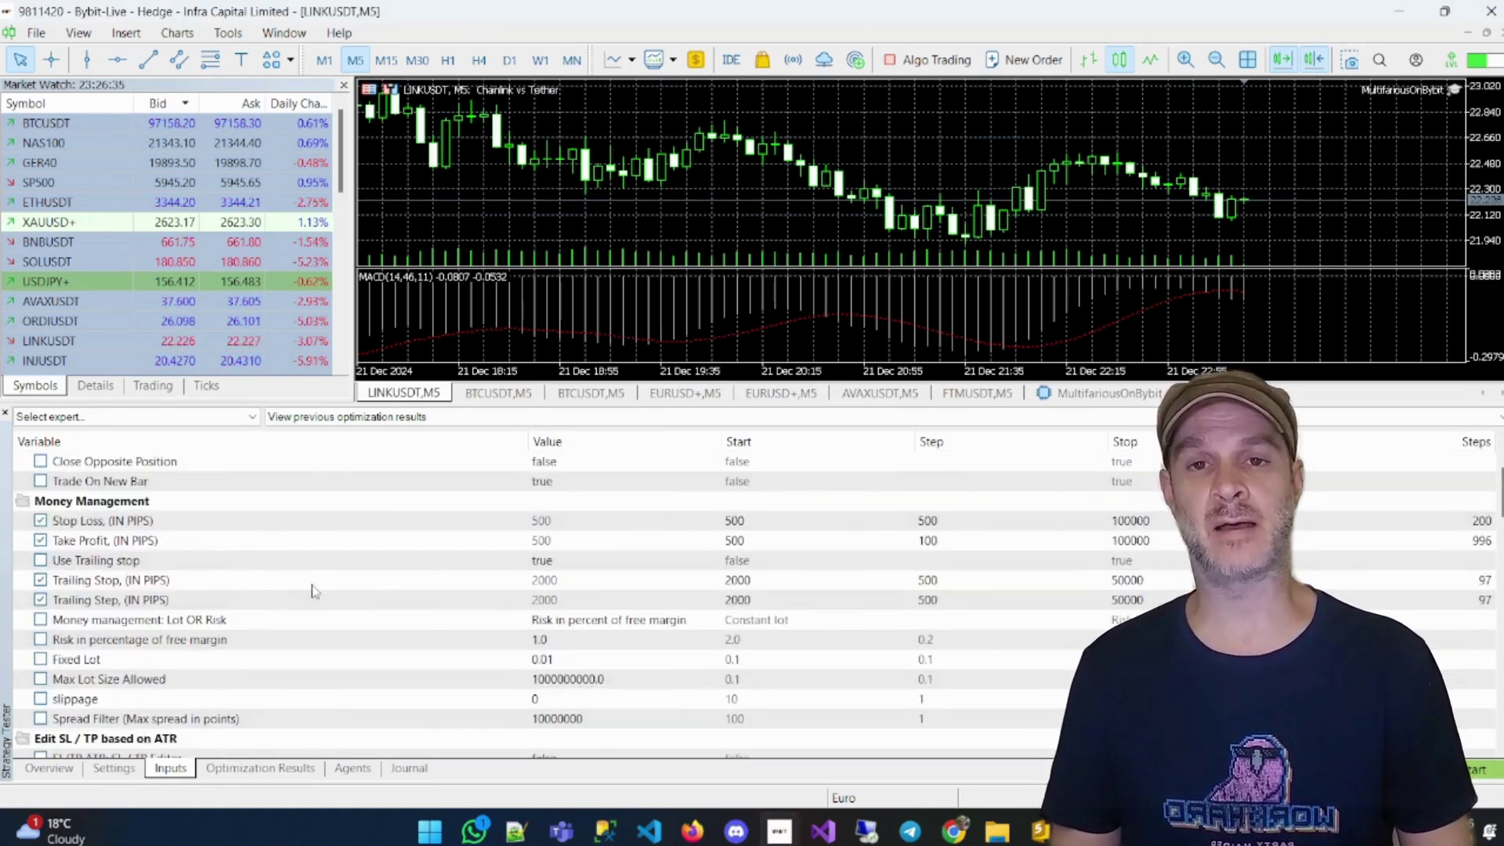
{"action": "scroll", "coordinate": [313, 591], "scroll_direction": "down", "scroll_amount": 4}
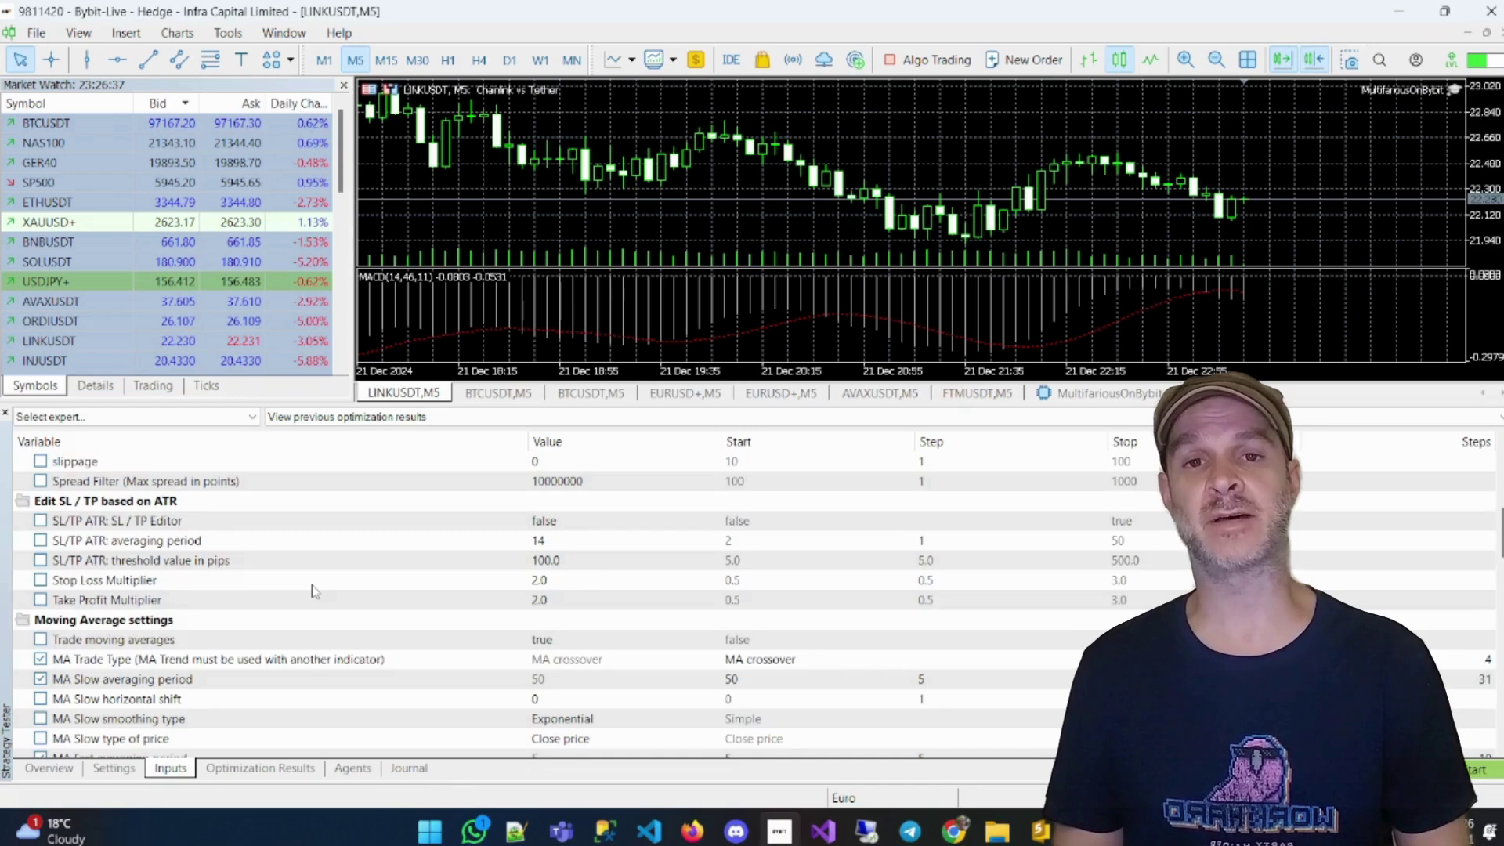
{"action": "scroll", "coordinate": [313, 592], "scroll_direction": "down", "scroll_amount": 2}
{"action": "scroll", "coordinate": [314, 592], "scroll_direction": "down", "scroll_amount": 2}
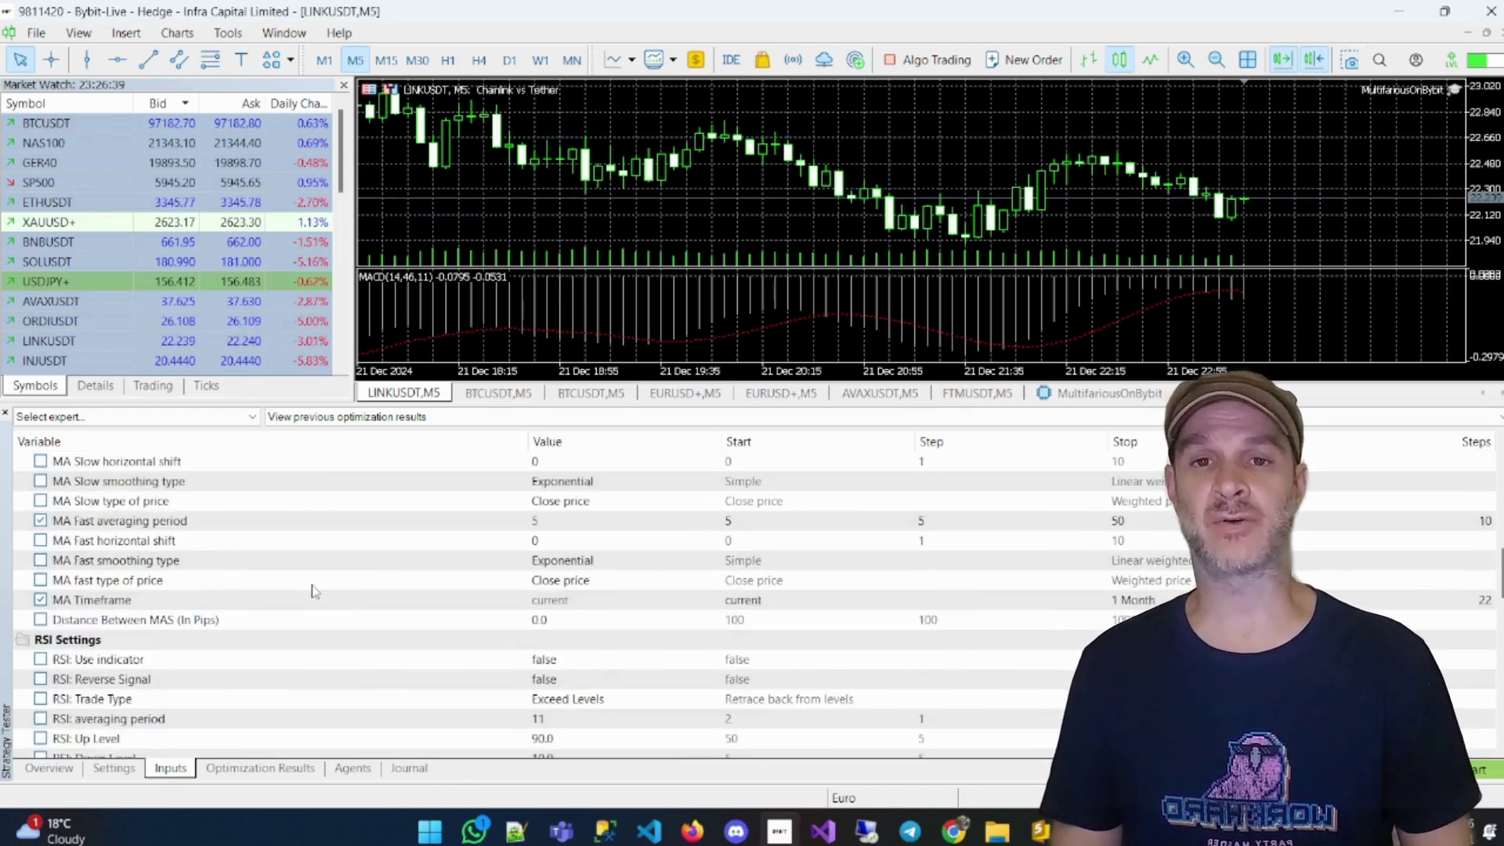
{"action": "scroll", "coordinate": [313, 592], "scroll_direction": "down", "scroll_amount": 2}
{"action": "scroll", "coordinate": [313, 592], "scroll_direction": "down", "scroll_amount": 4}
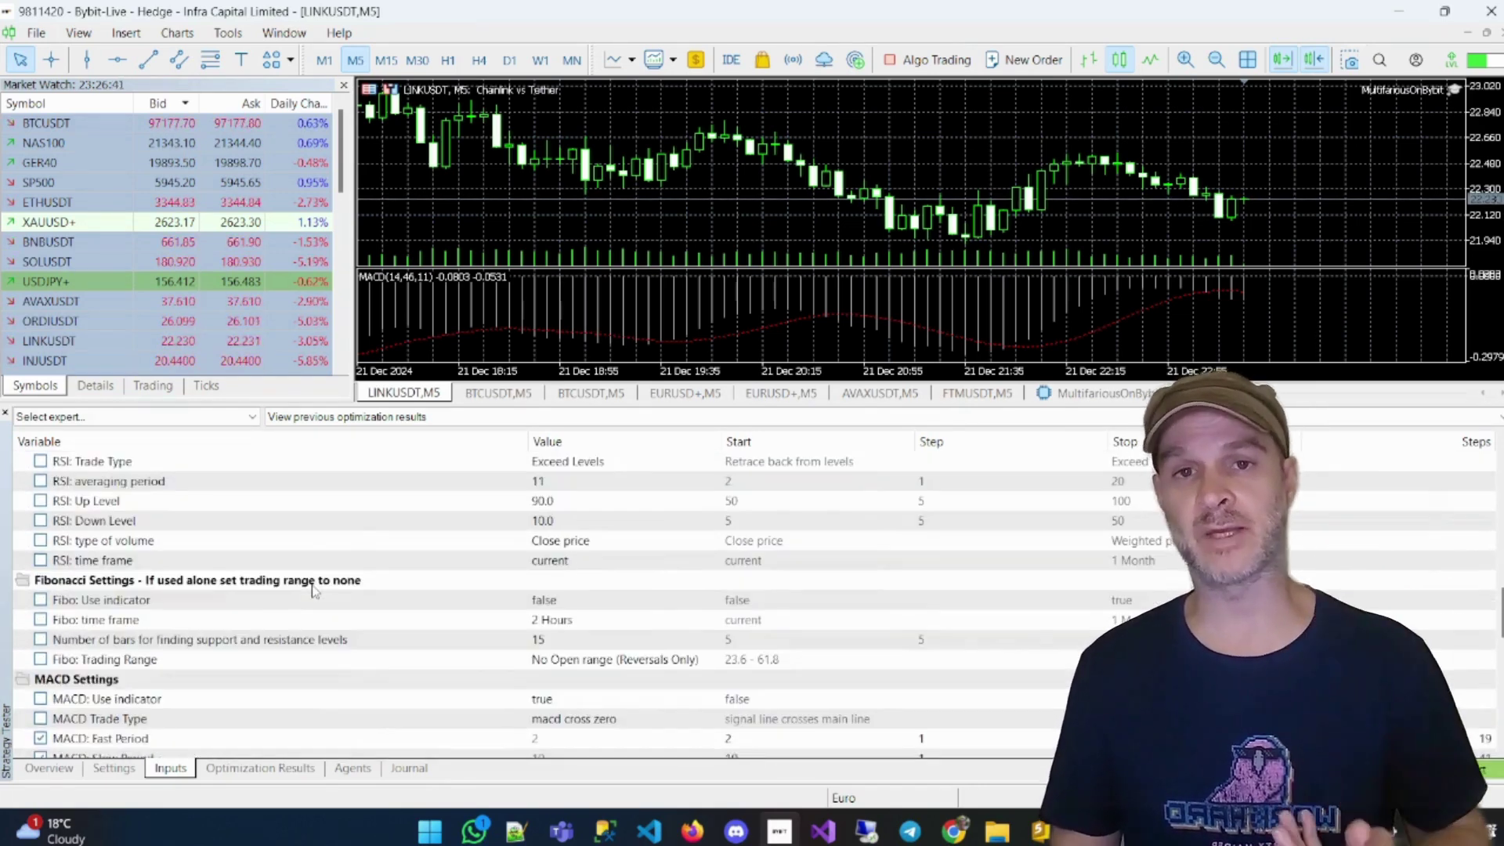
{"action": "scroll", "coordinate": [313, 592], "scroll_direction": "down", "scroll_amount": 5}
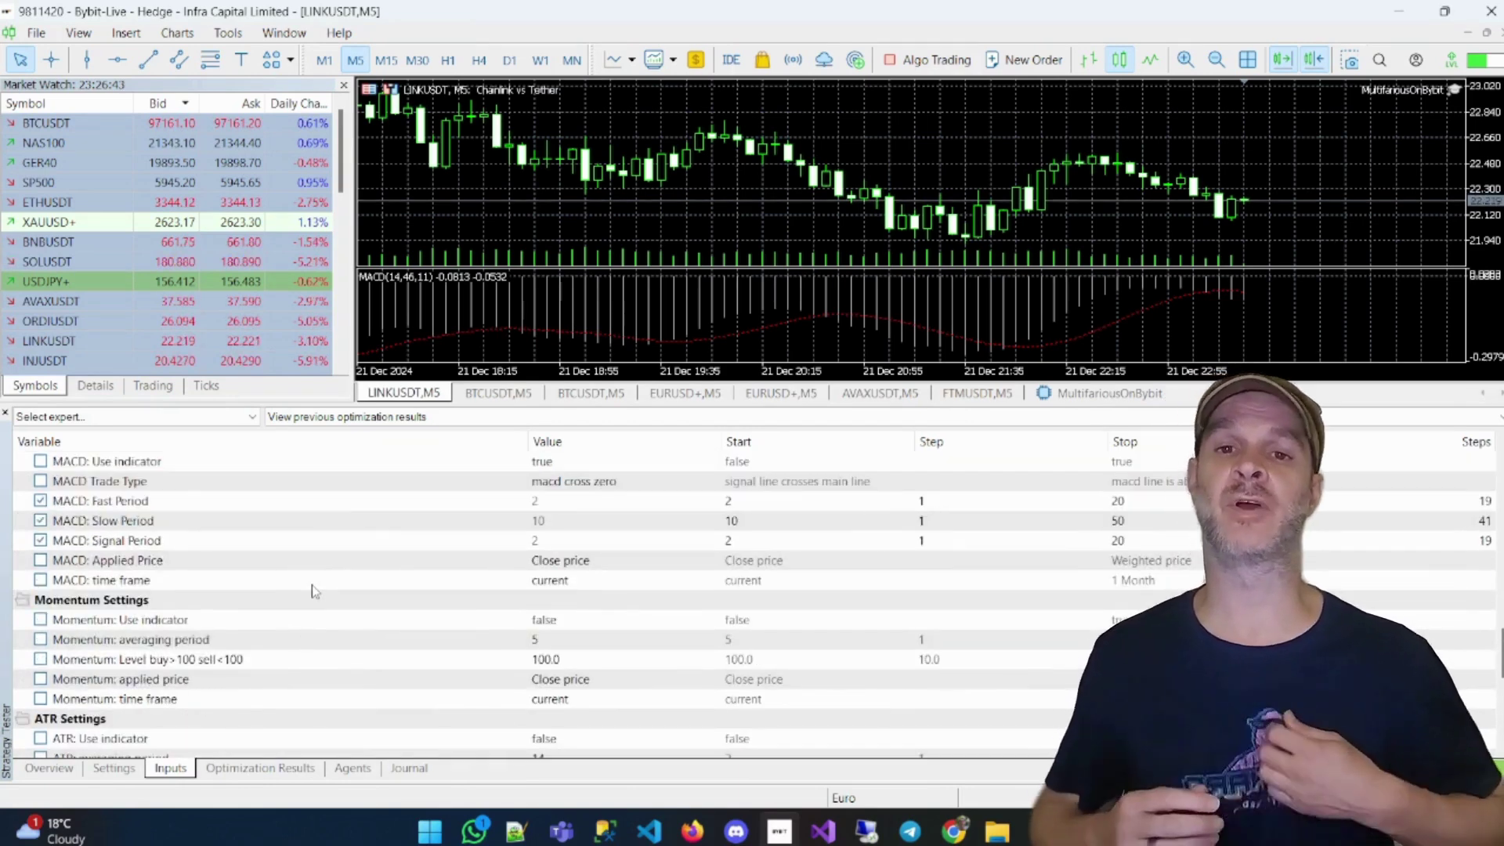
{"action": "scroll", "coordinate": [314, 591], "scroll_direction": "down", "scroll_amount": 3}
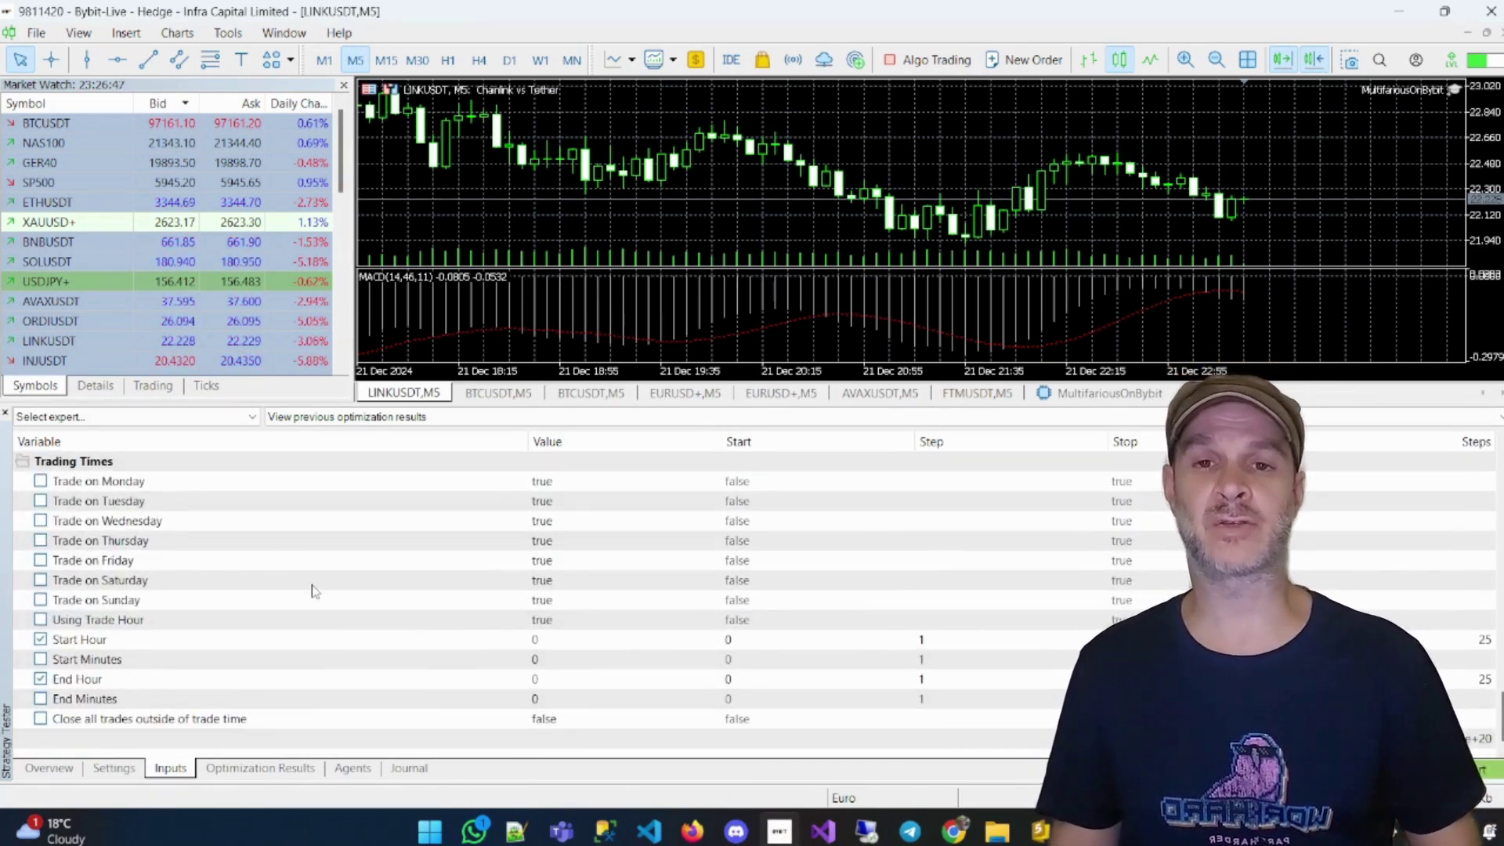
{"action": "scroll", "coordinate": [313, 591], "scroll_direction": "up", "scroll_amount": 2}
{"action": "scroll", "coordinate": [313, 591], "scroll_direction": "up", "scroll_amount": 8}
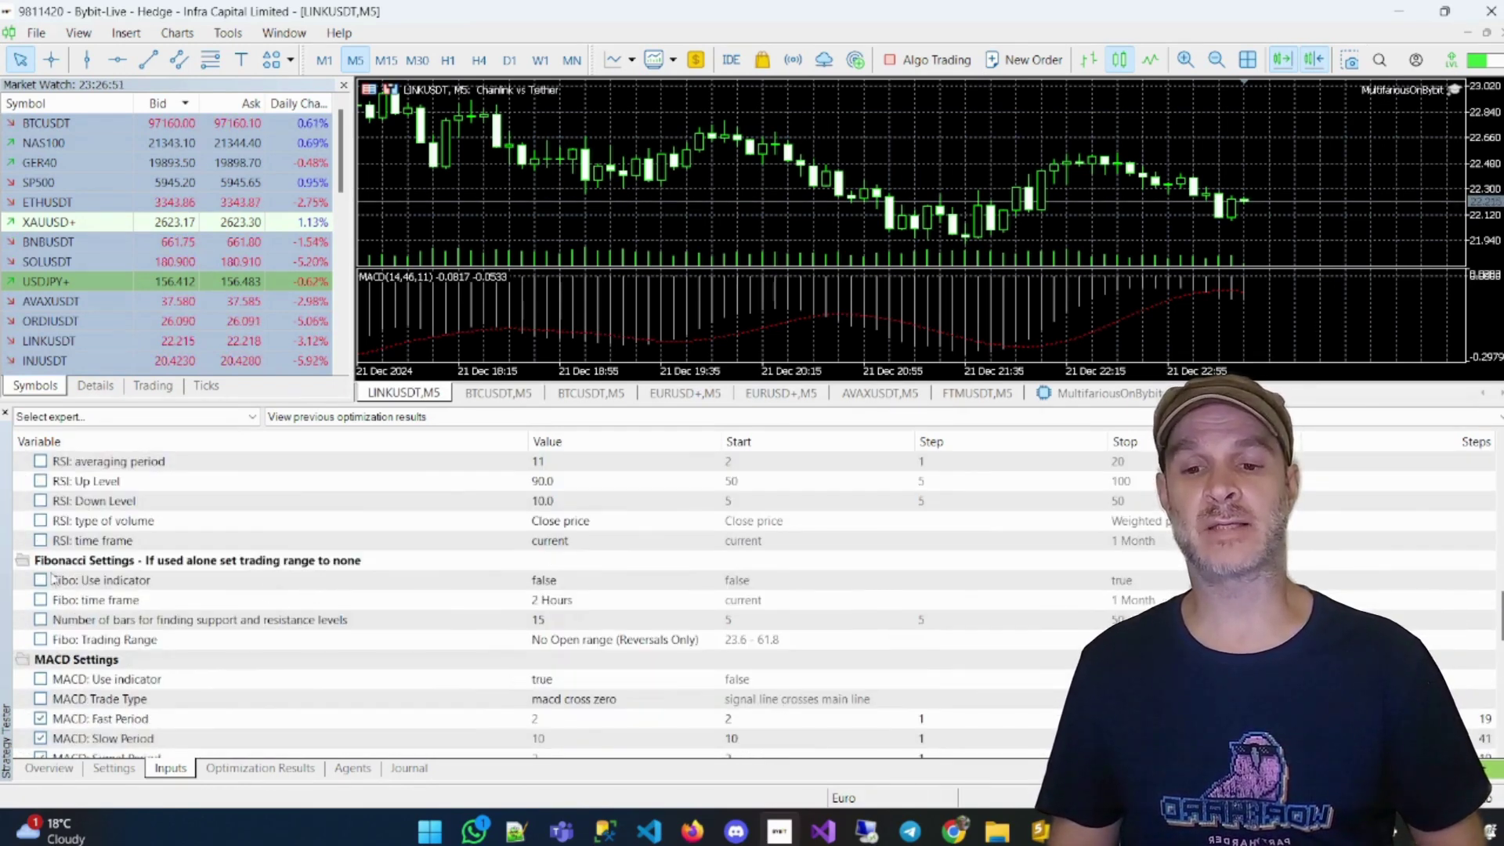
{"action": "left_click", "coordinate": [40, 580]}
{"action": "scroll", "coordinate": [164, 600], "scroll_direction": "up", "scroll_amount": 2}
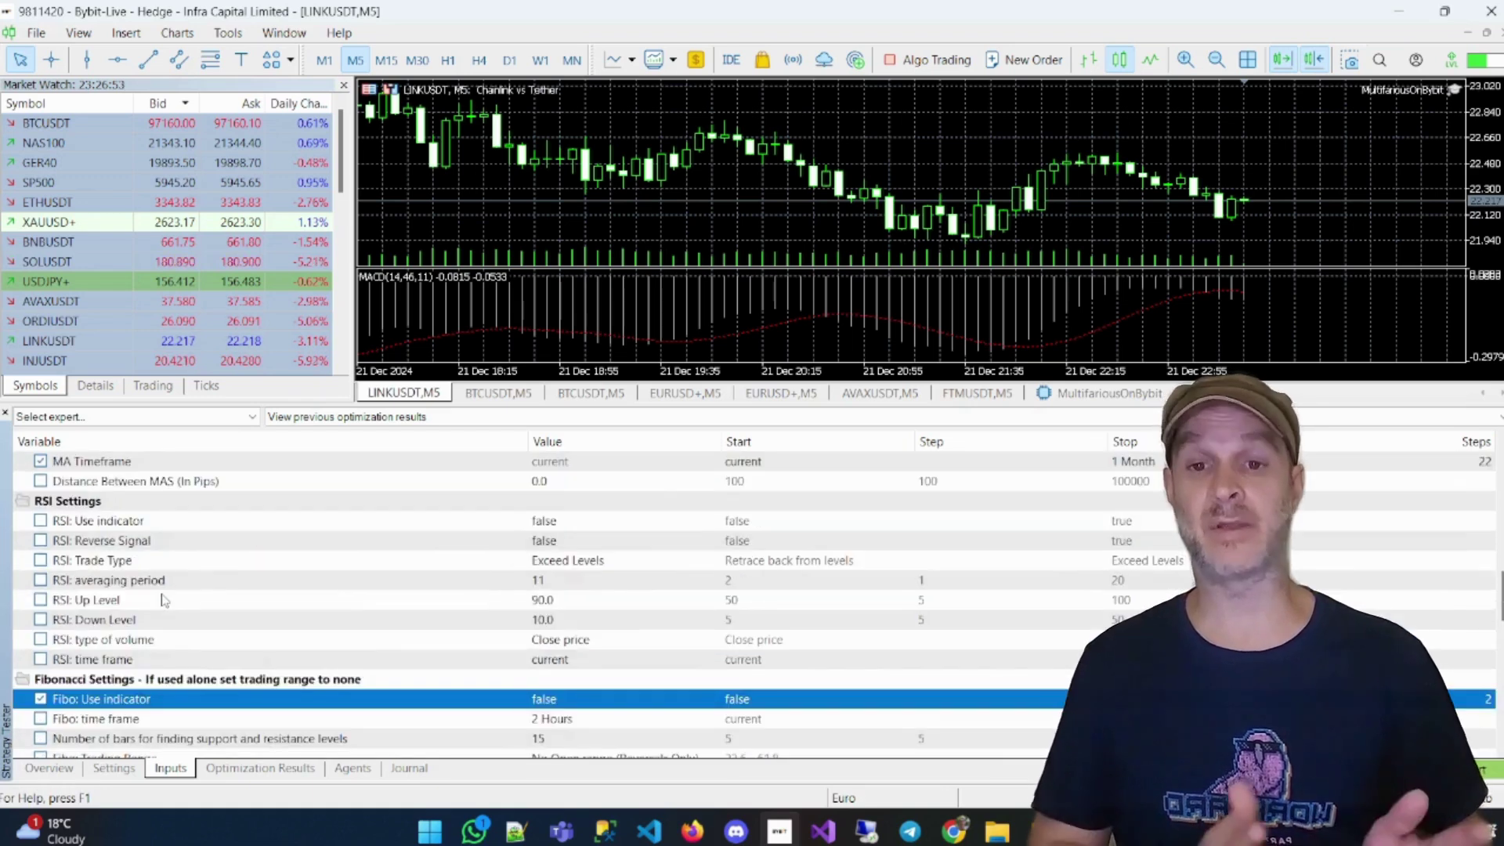
{"action": "left_click", "coordinate": [41, 520]}
{"action": "scroll", "coordinate": [156, 557], "scroll_direction": "up", "scroll_amount": 4}
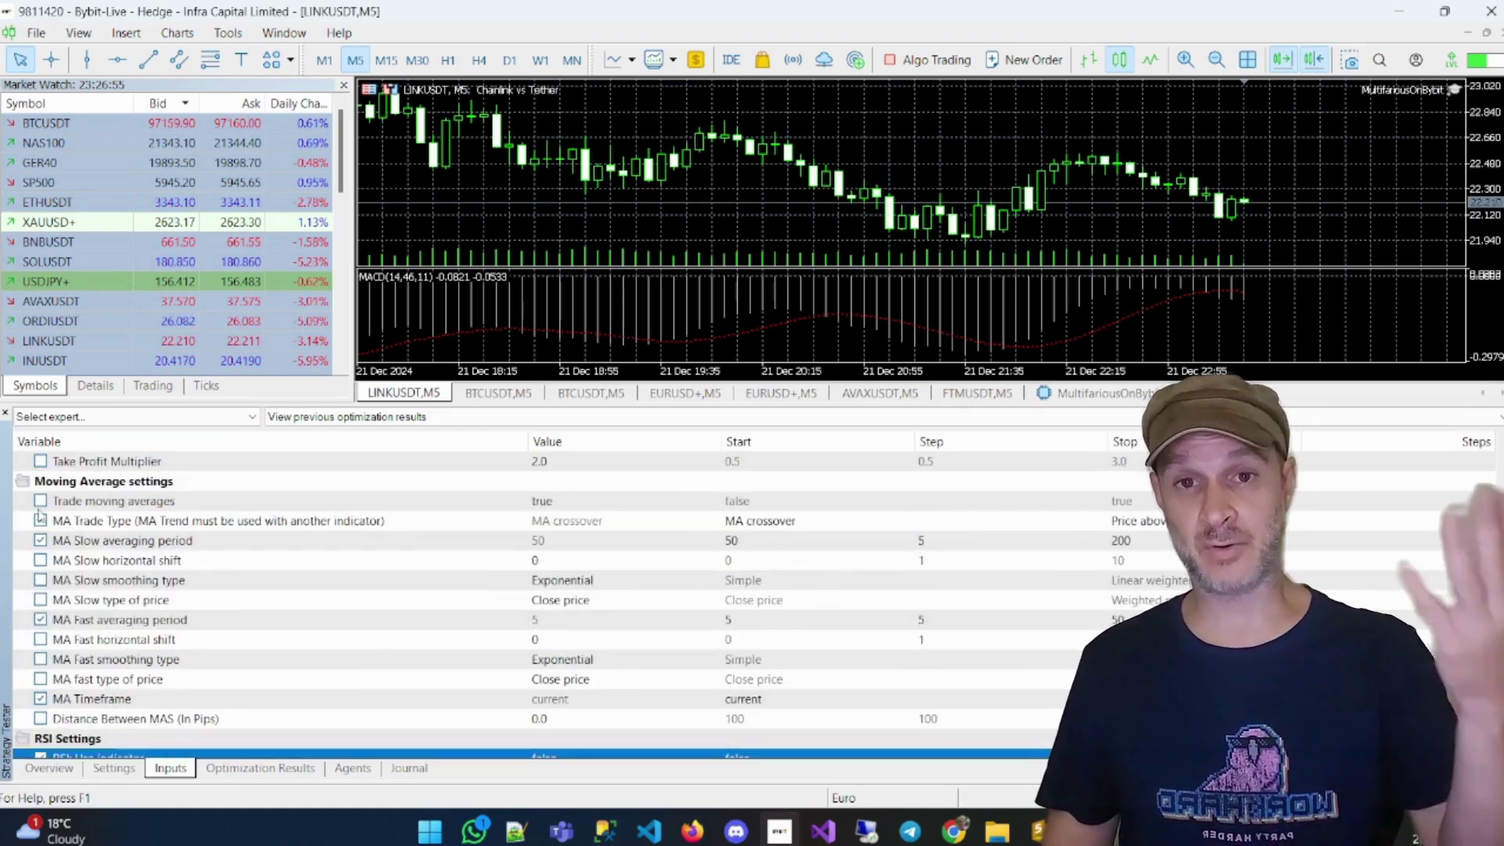
{"action": "scroll", "coordinate": [192, 695], "scroll_direction": "up", "scroll_amount": 10}
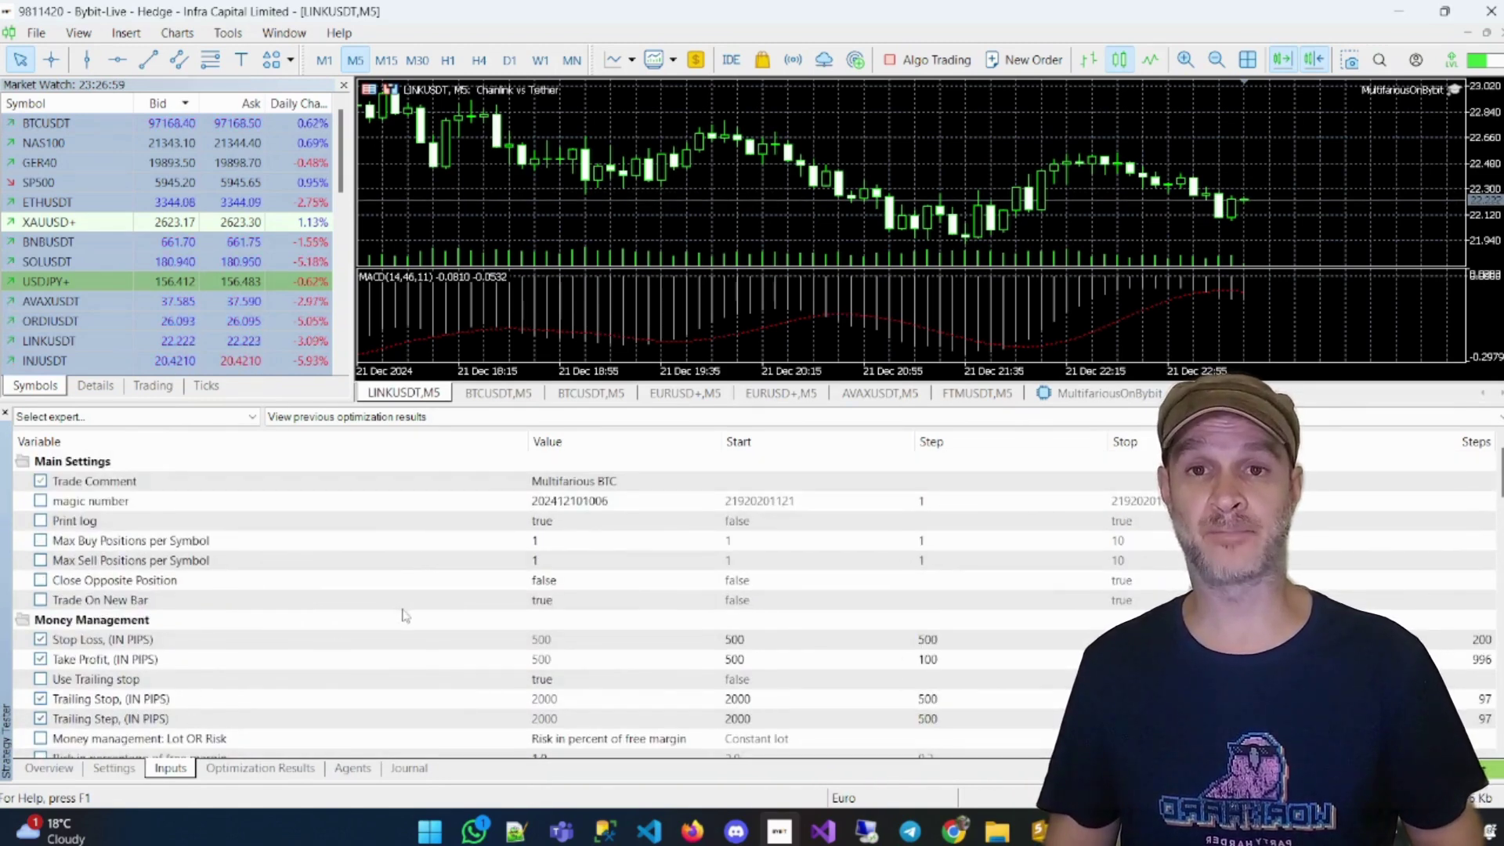
- Cycle through the BTCUSDT, EURUSD+ and AVAXUSDT chart tabs to the FTMUSDT chart
{"action": "left_click", "coordinate": [590, 393]}
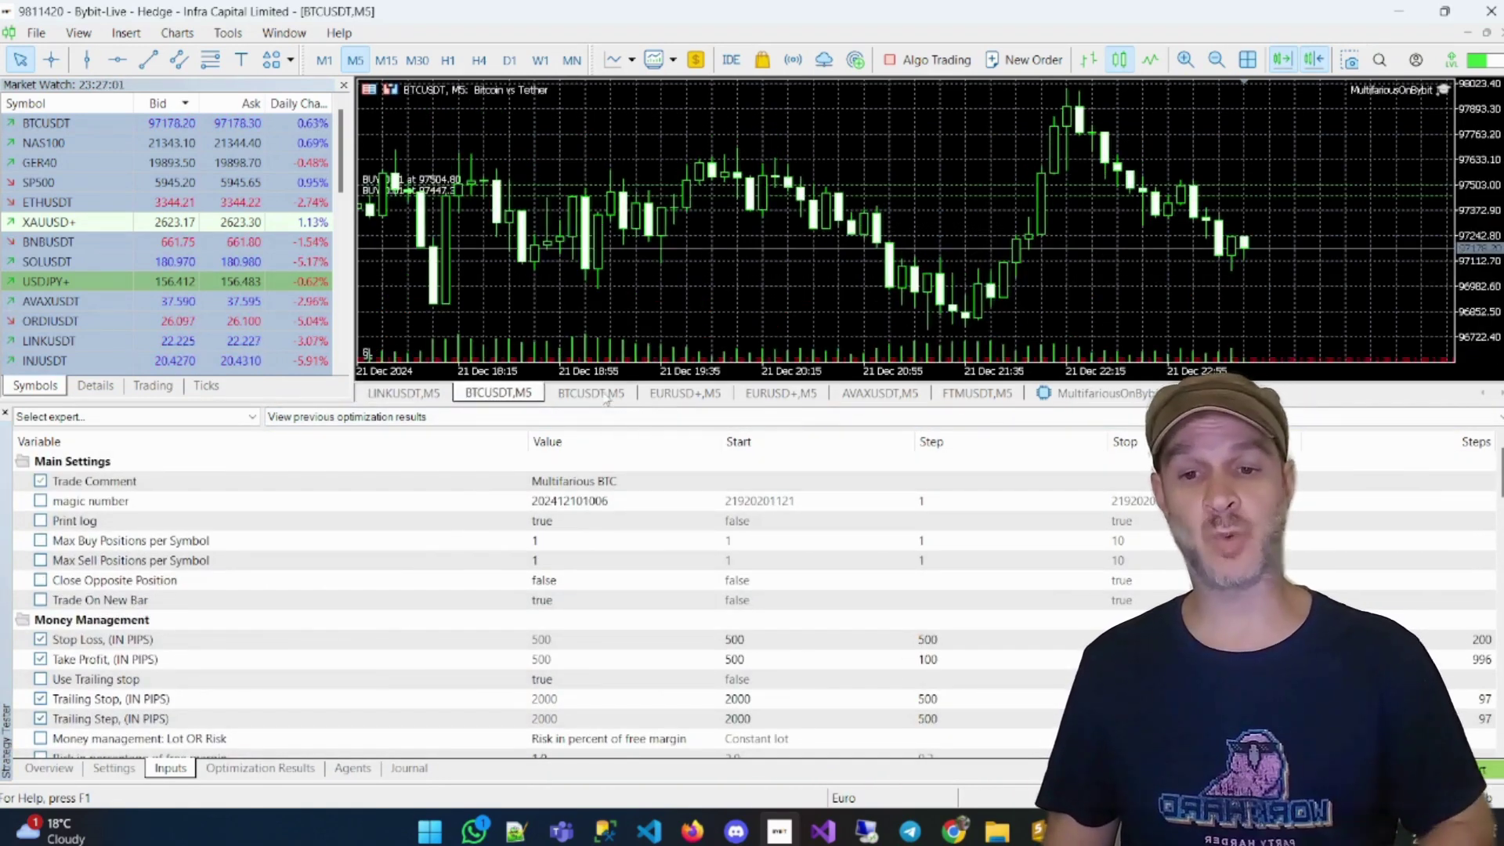
{"action": "left_click", "coordinate": [684, 394]}
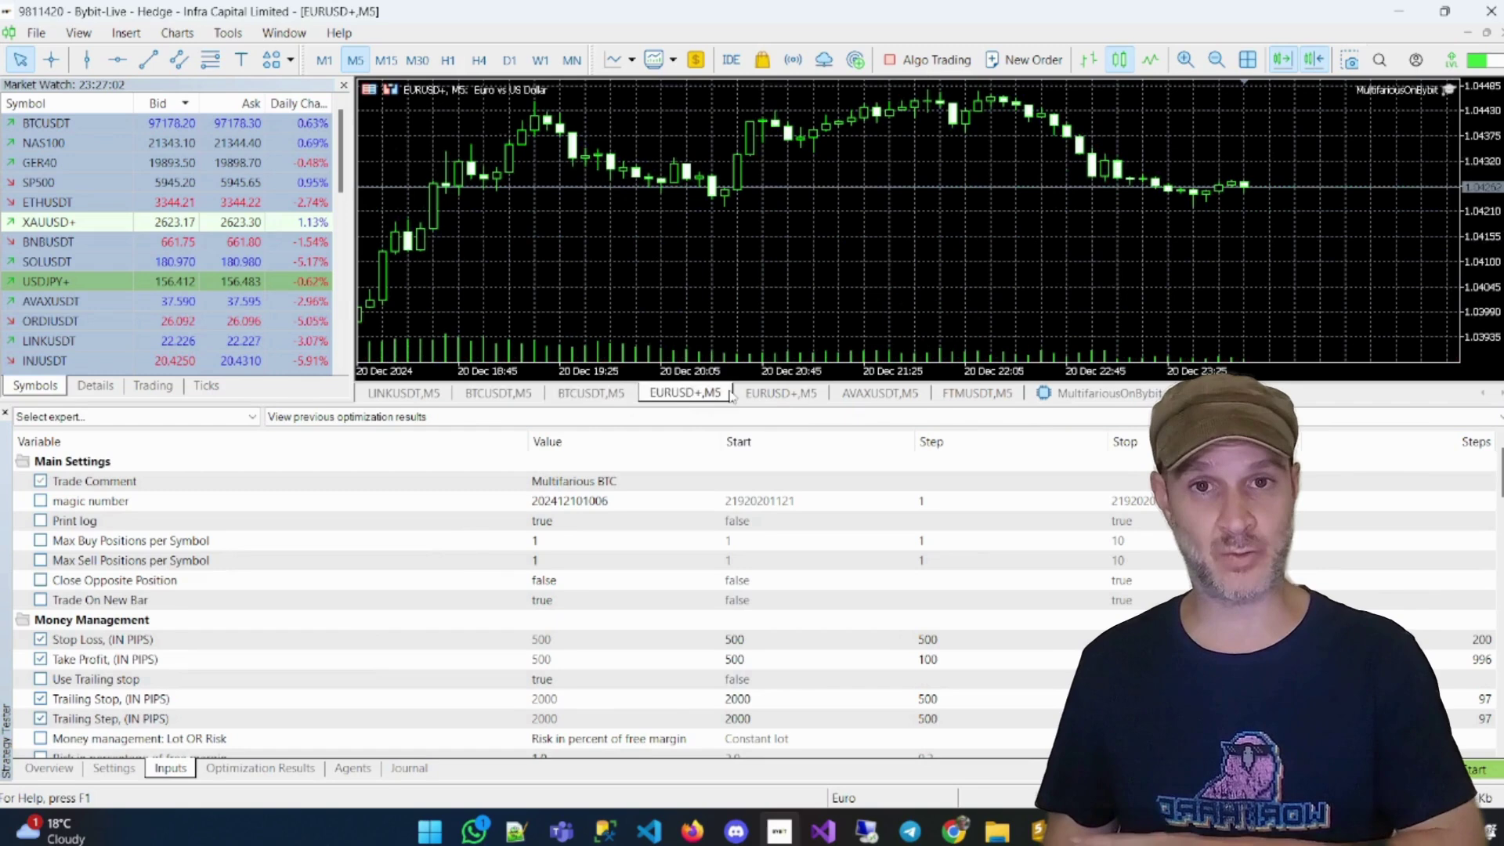
{"action": "left_click", "coordinate": [892, 399]}
{"action": "left_click", "coordinate": [984, 399]}
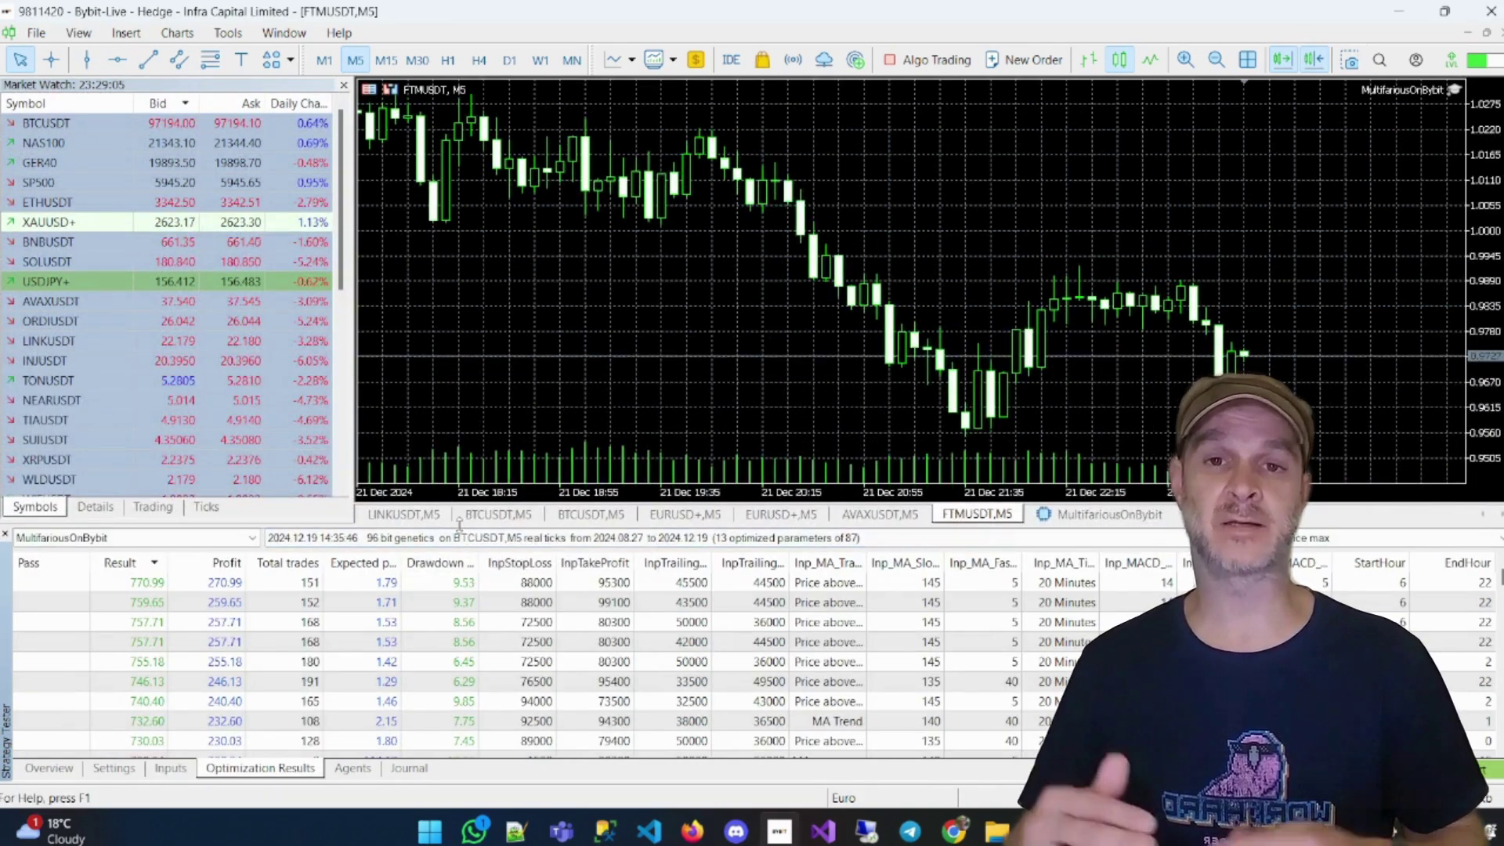
- Enlarge the Optimization Results table above the chart and scroll through the listed passes
{"action": "left_click_drag", "start_coordinate": [459, 523], "coordinate": [487, 286]}
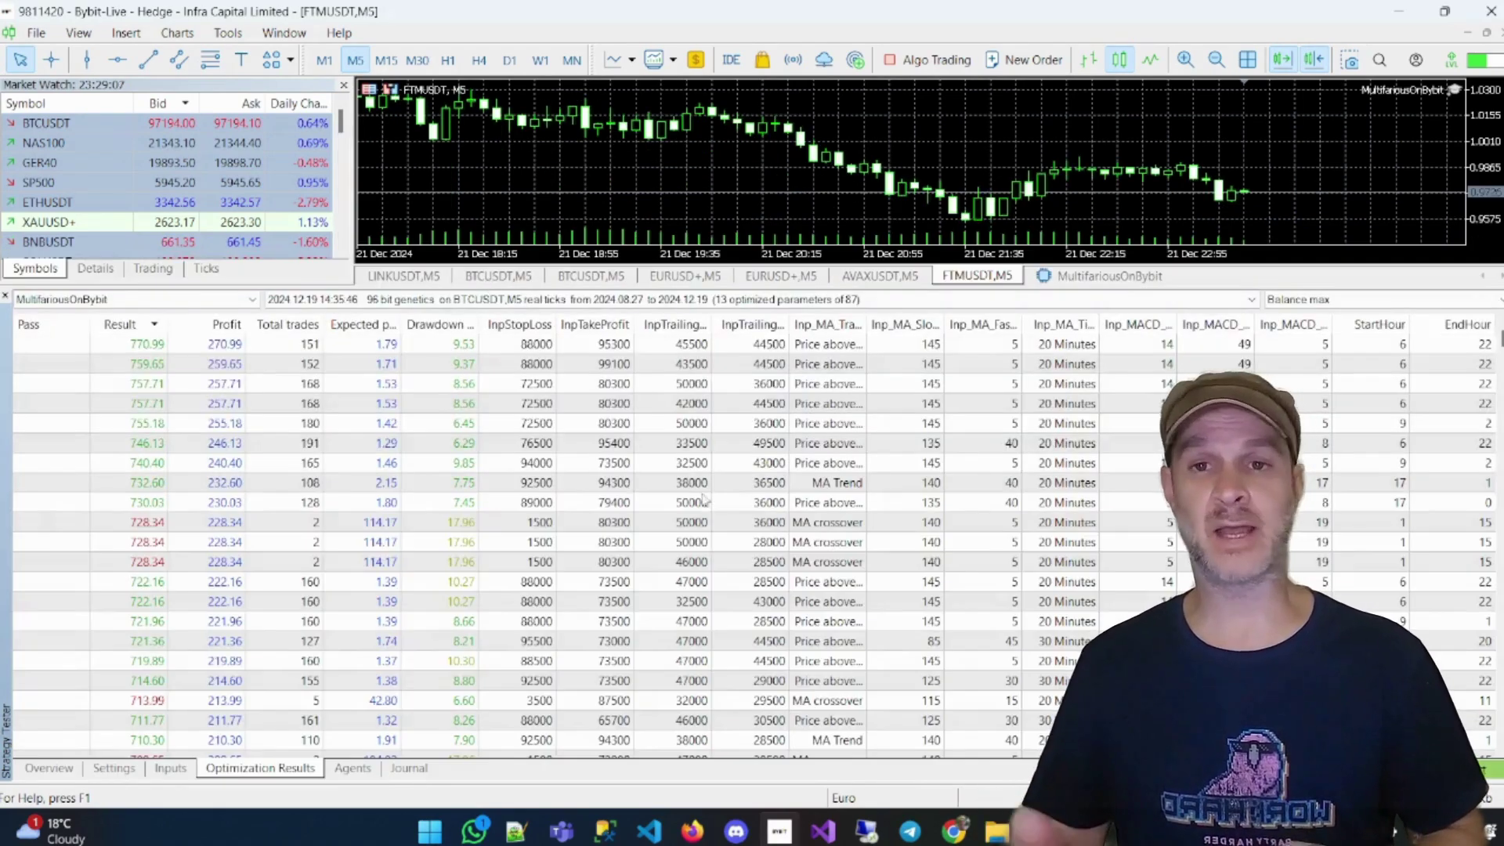
{"action": "scroll", "coordinate": [721, 515], "scroll_direction": "down", "scroll_amount": 15}
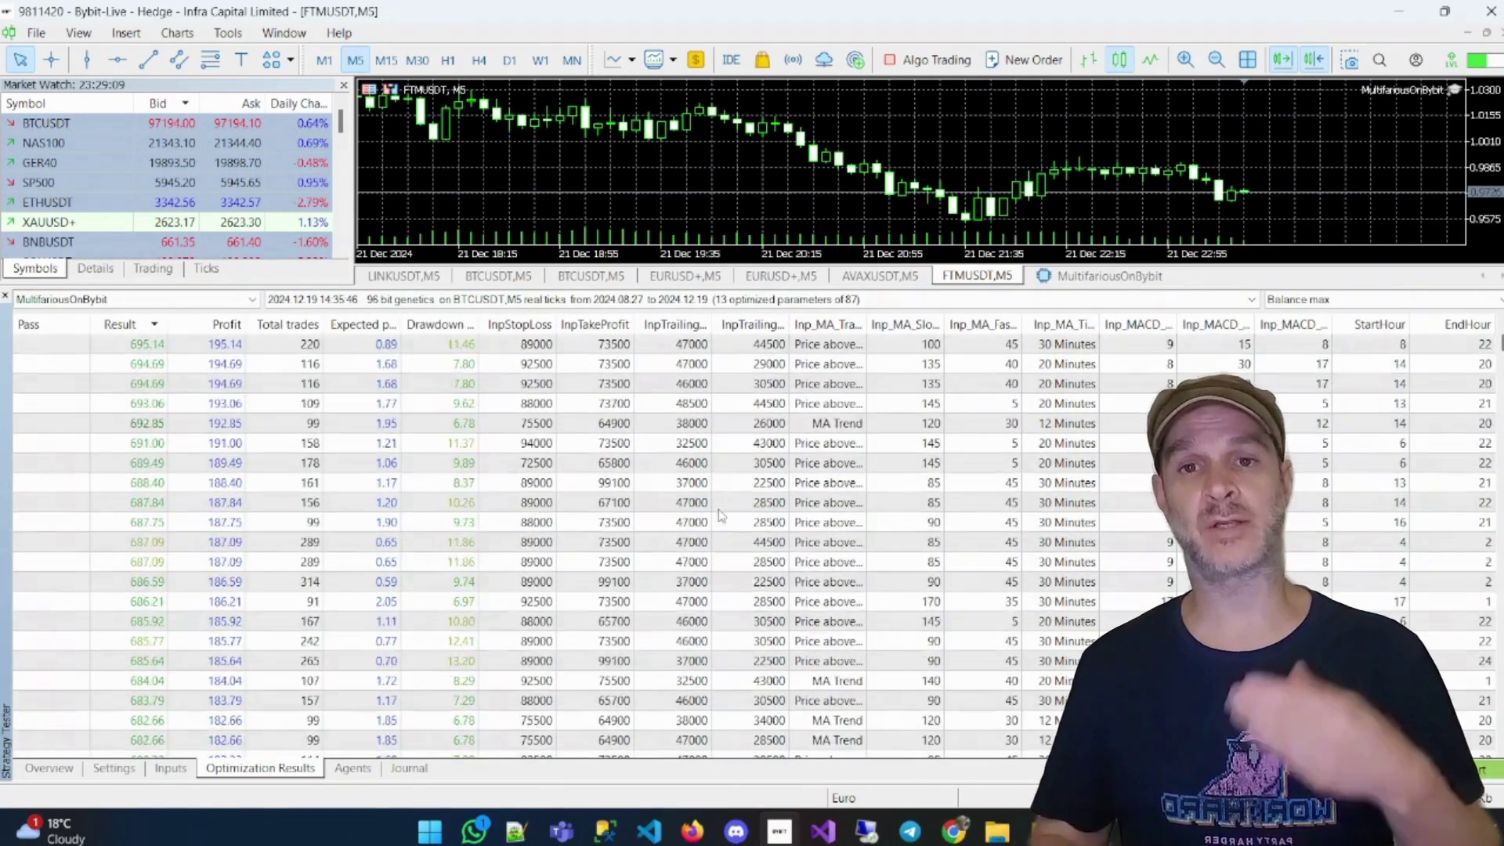
{"action": "scroll", "coordinate": [721, 515], "scroll_direction": "down", "scroll_amount": 10}
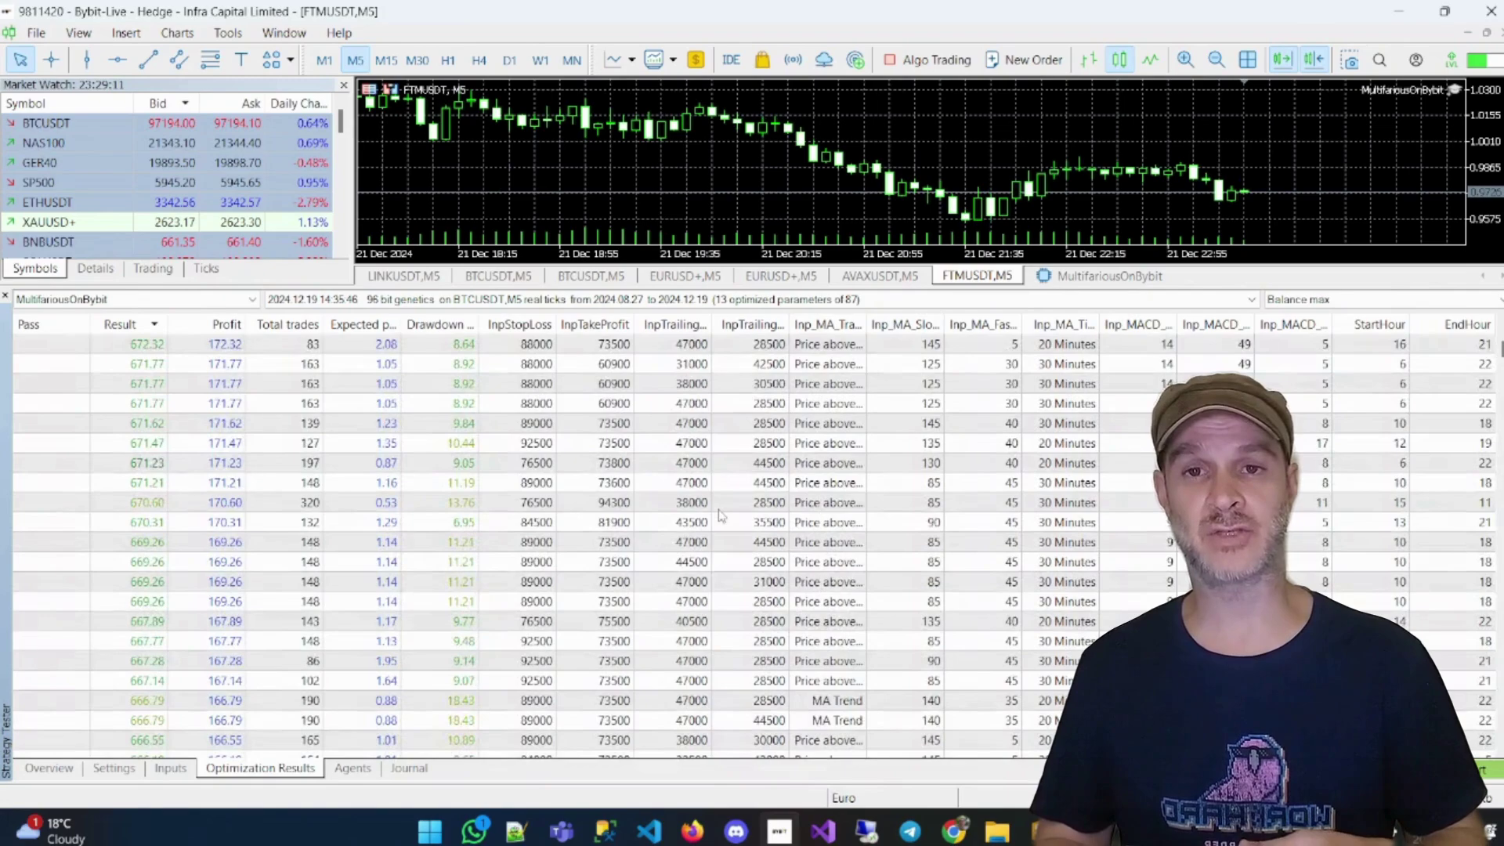
{"action": "scroll", "coordinate": [722, 514], "scroll_direction": "down", "scroll_amount": 6}
{"action": "scroll", "coordinate": [722, 514], "scroll_direction": "down", "scroll_amount": 6}
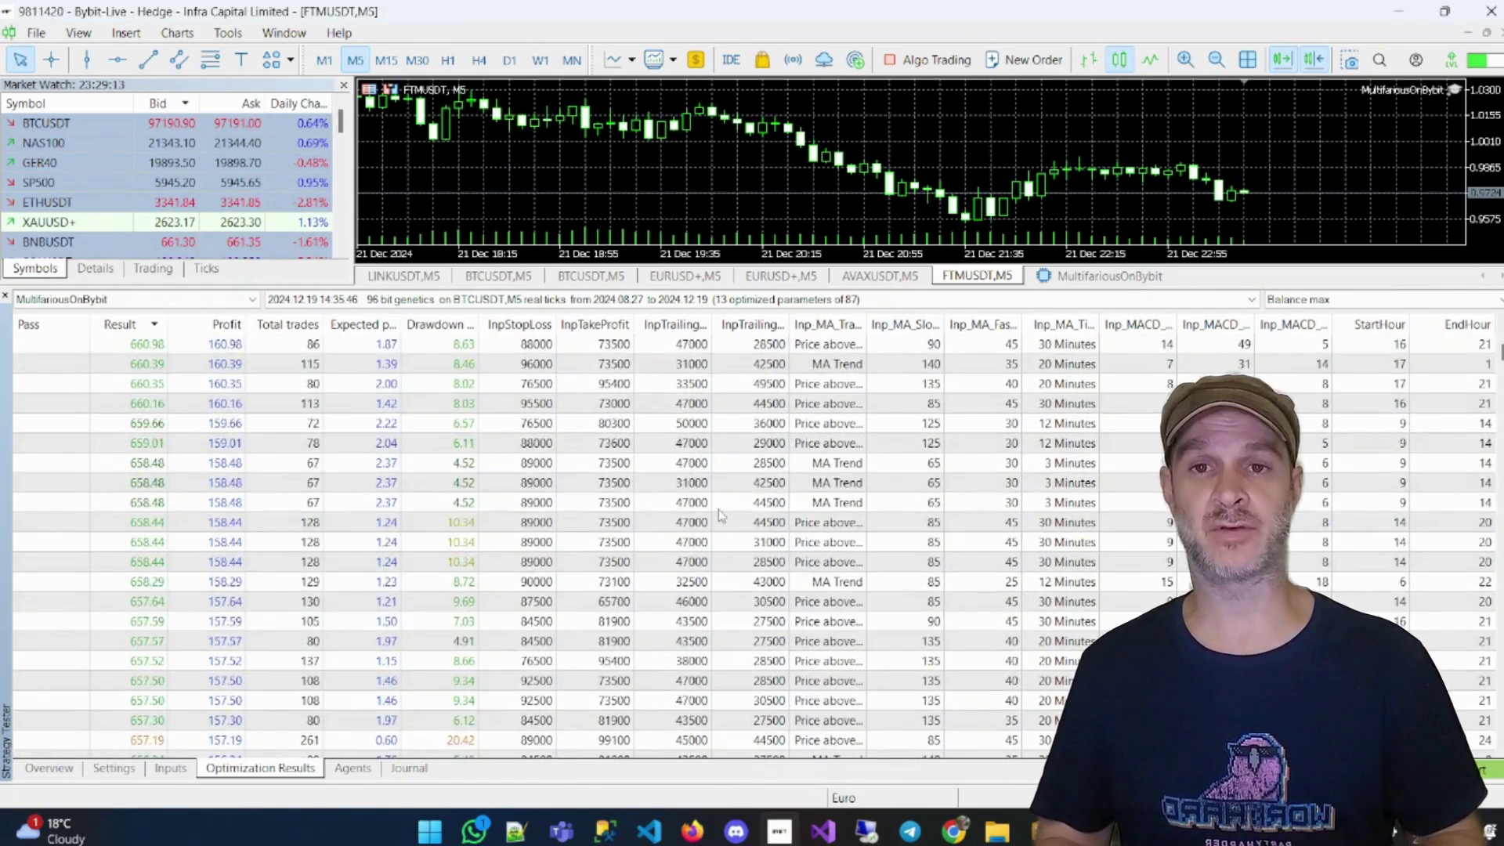
{"action": "scroll", "coordinate": [721, 515], "scroll_direction": "up", "scroll_amount": 15}
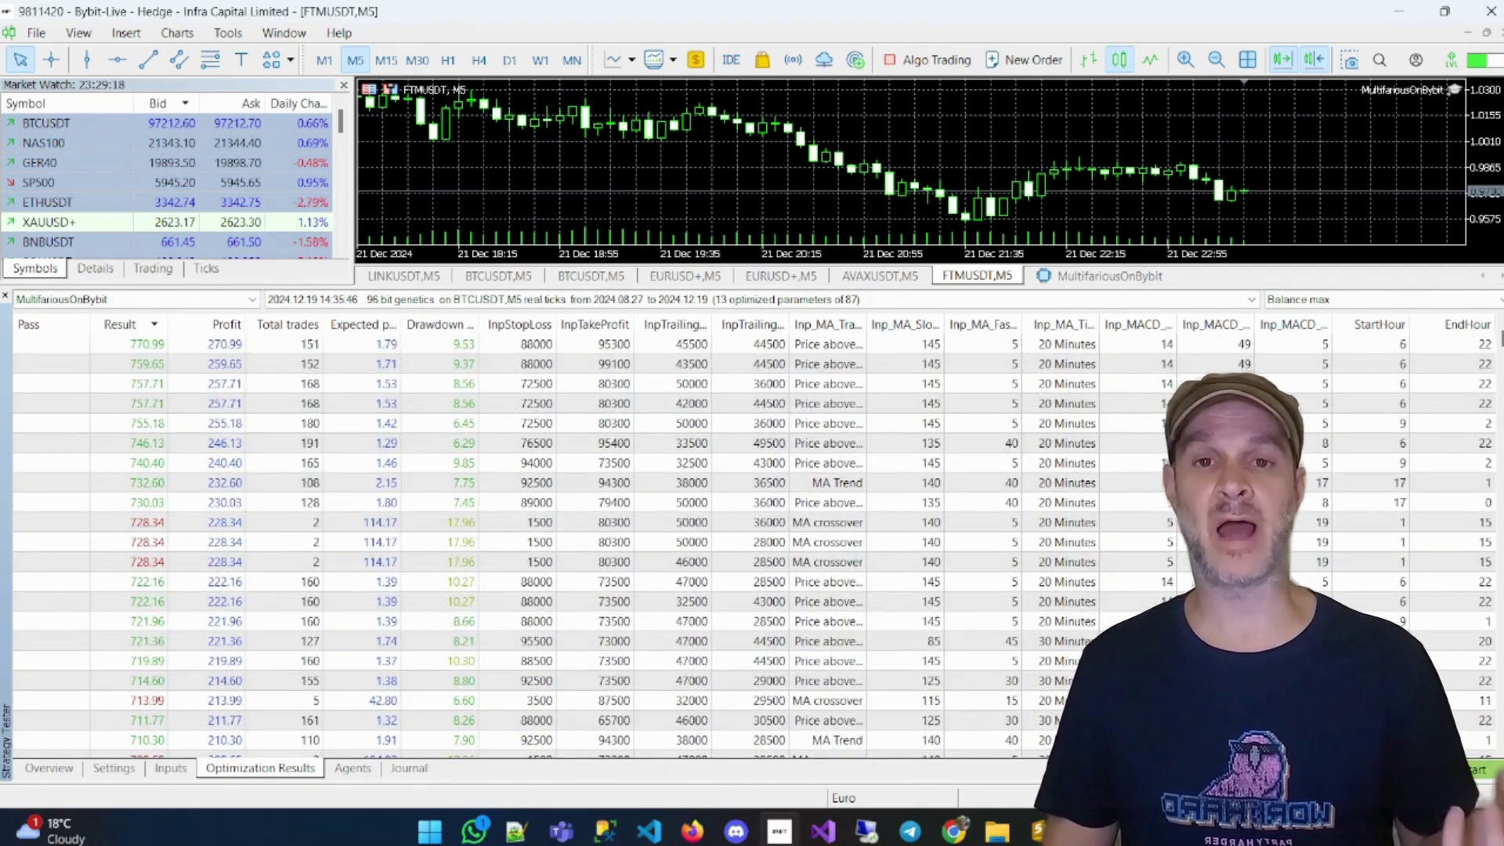
{"action": "left_click_drag", "start_coordinate": [470, 287], "coordinate": [470, 525]}
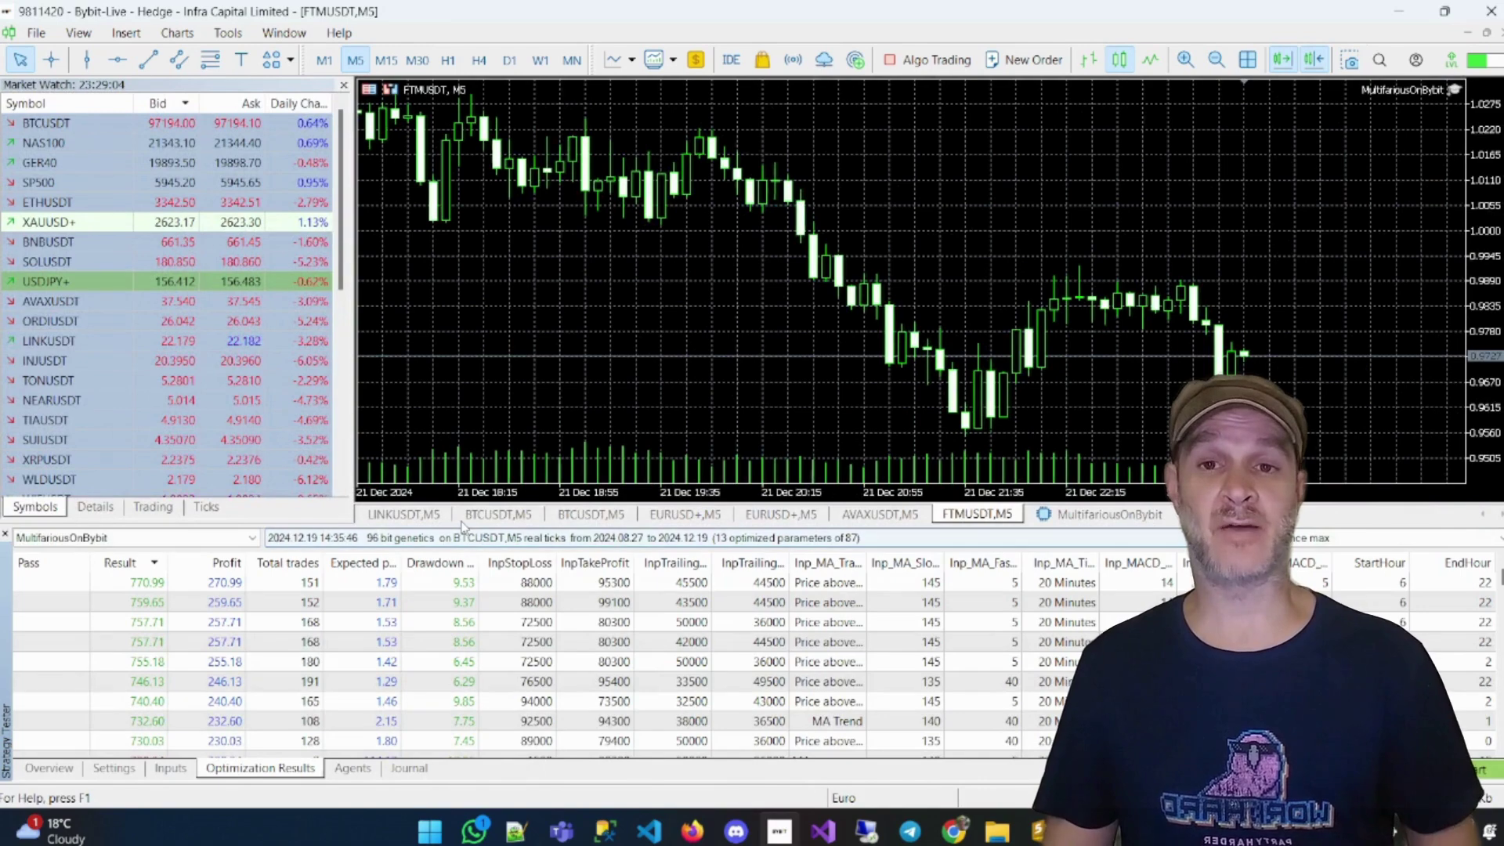
{"action": "left_click_drag", "start_coordinate": [459, 524], "coordinate": [486, 288]}
{"action": "scroll", "coordinate": [721, 515], "scroll_direction": "down", "scroll_amount": 10}
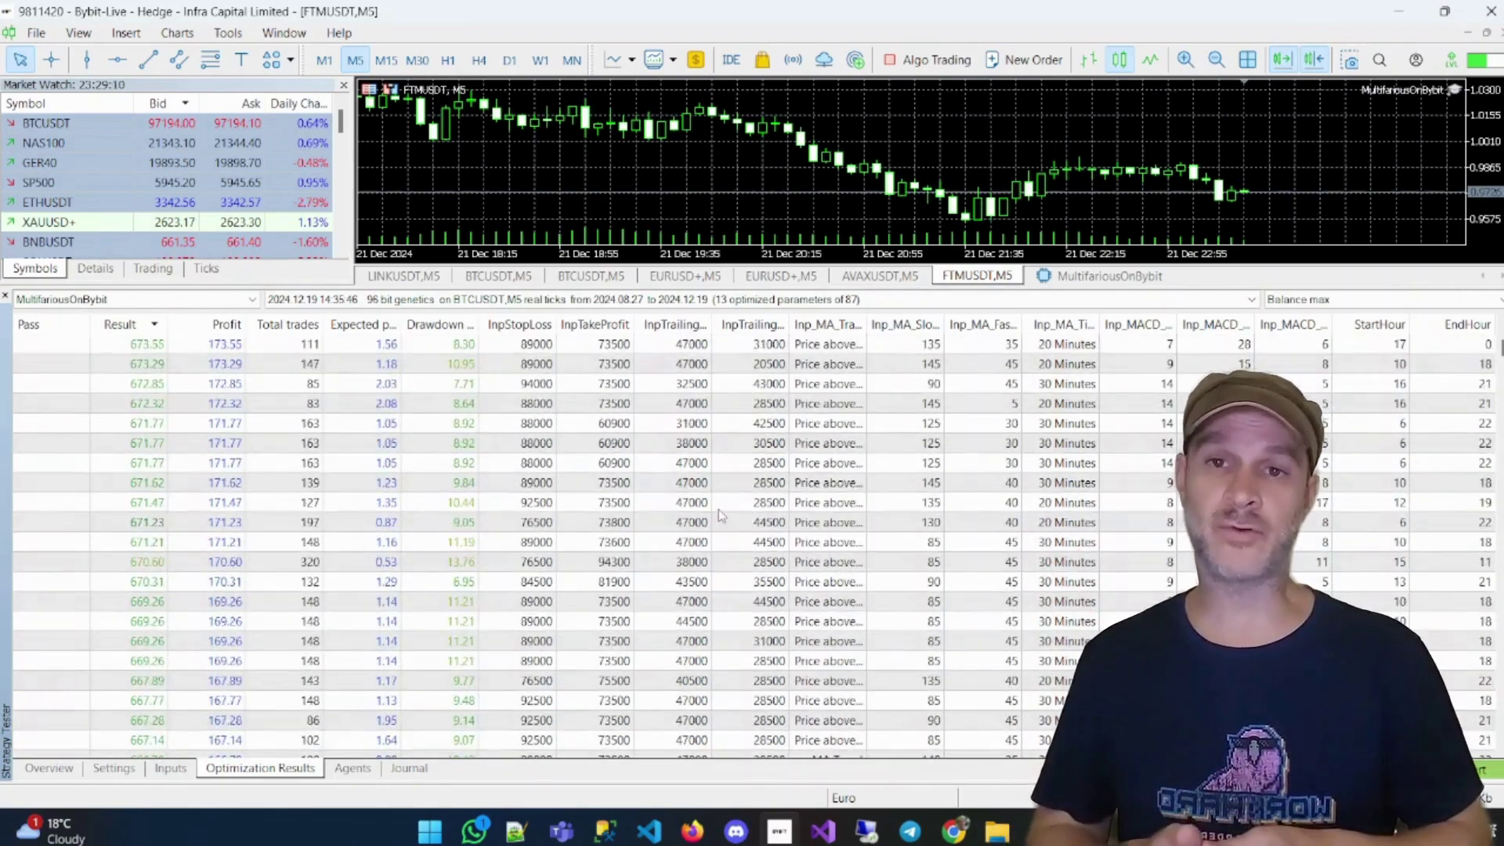
{"action": "scroll", "coordinate": [721, 516], "scroll_direction": "down", "scroll_amount": 8}
{"action": "scroll", "coordinate": [721, 515], "scroll_direction": "down", "scroll_amount": 9}
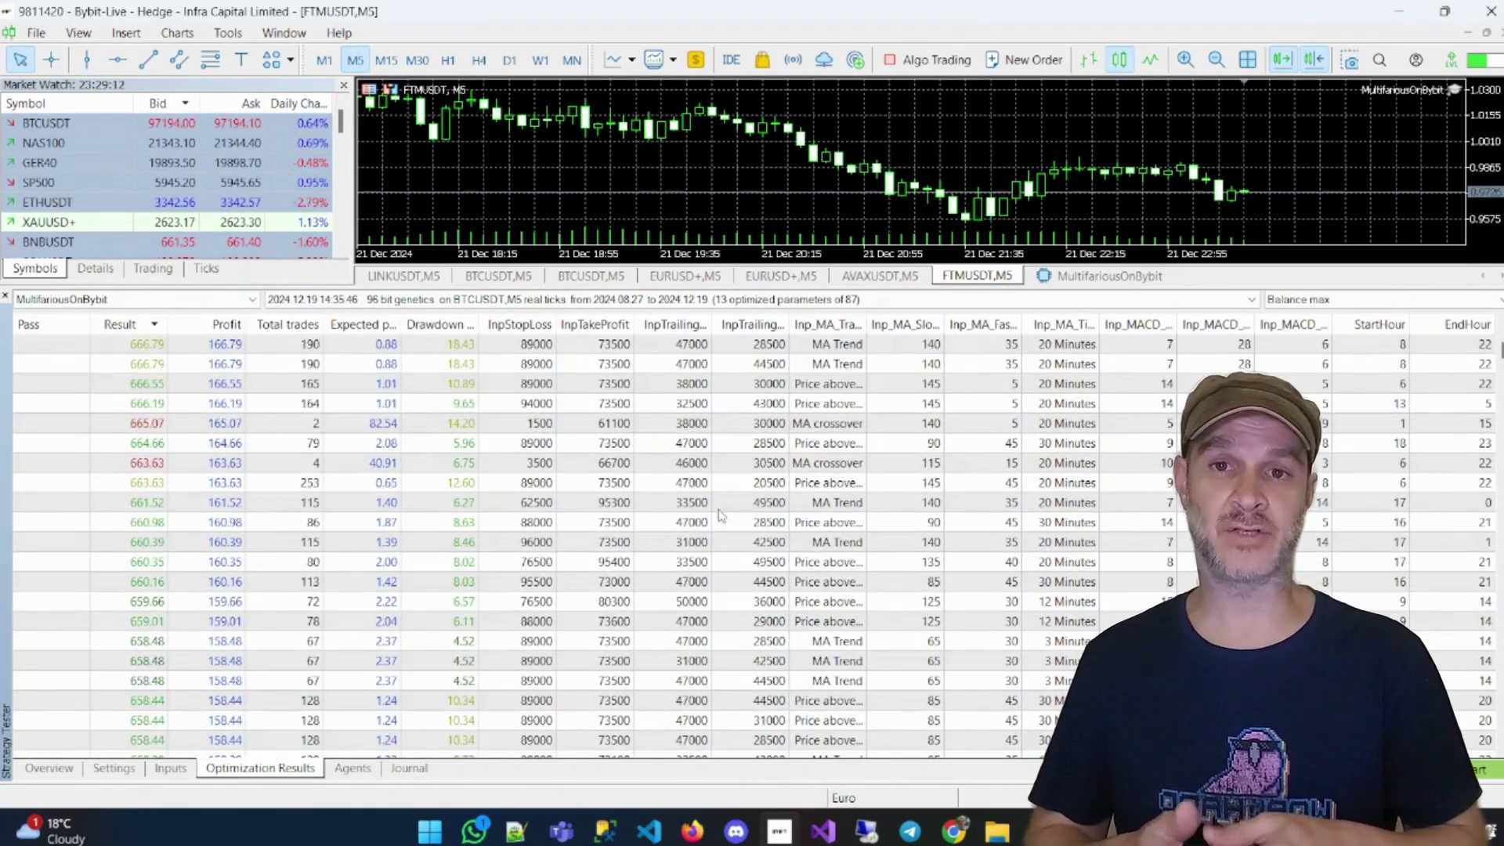
{"action": "scroll", "coordinate": [721, 516], "scroll_direction": "up", "scroll_amount": 15}
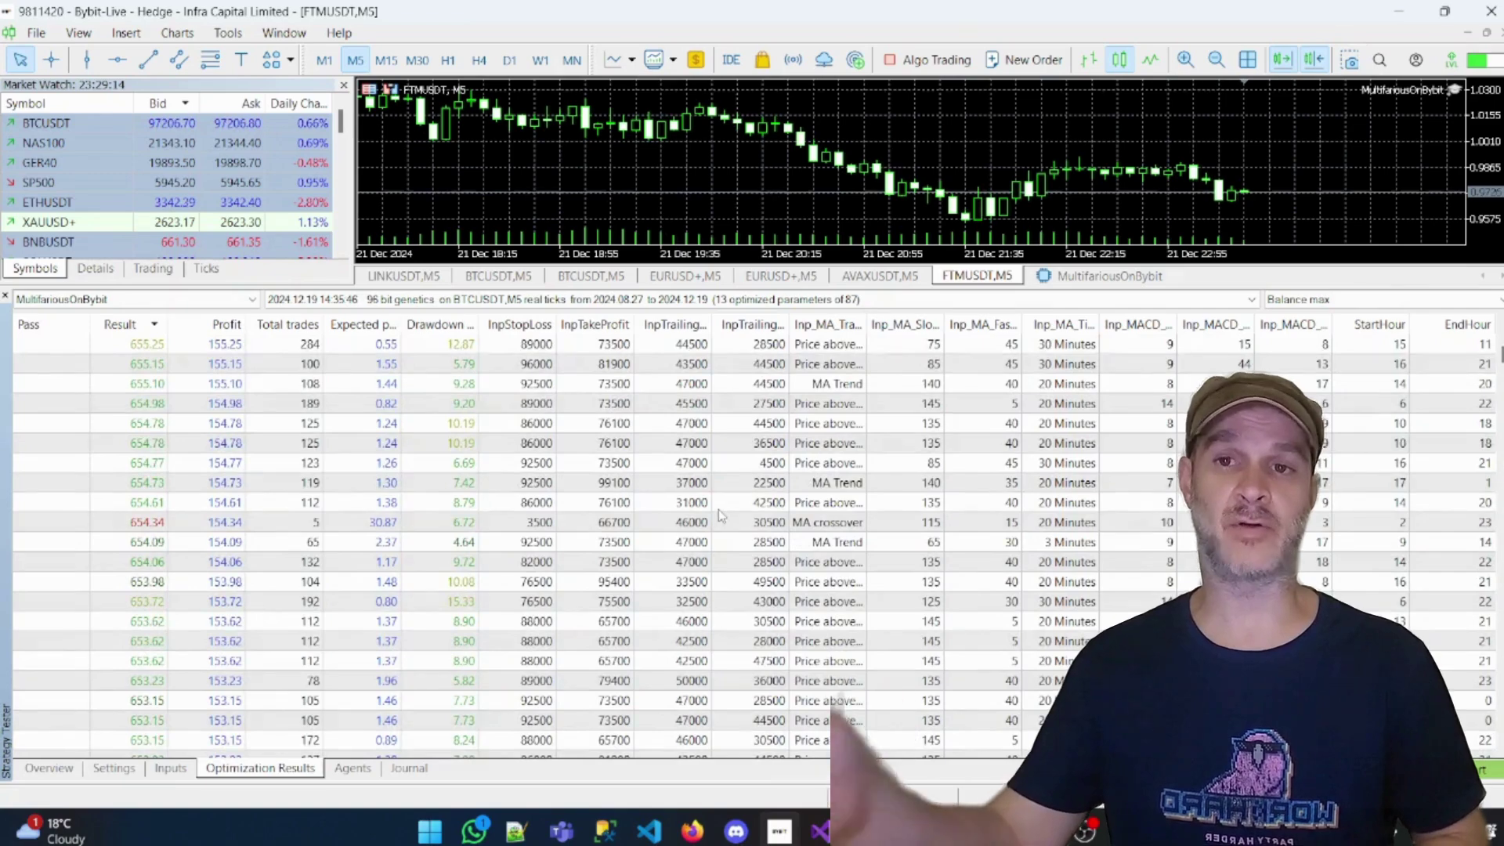
{"action": "scroll", "coordinate": [721, 516], "scroll_direction": "up", "scroll_amount": 3}
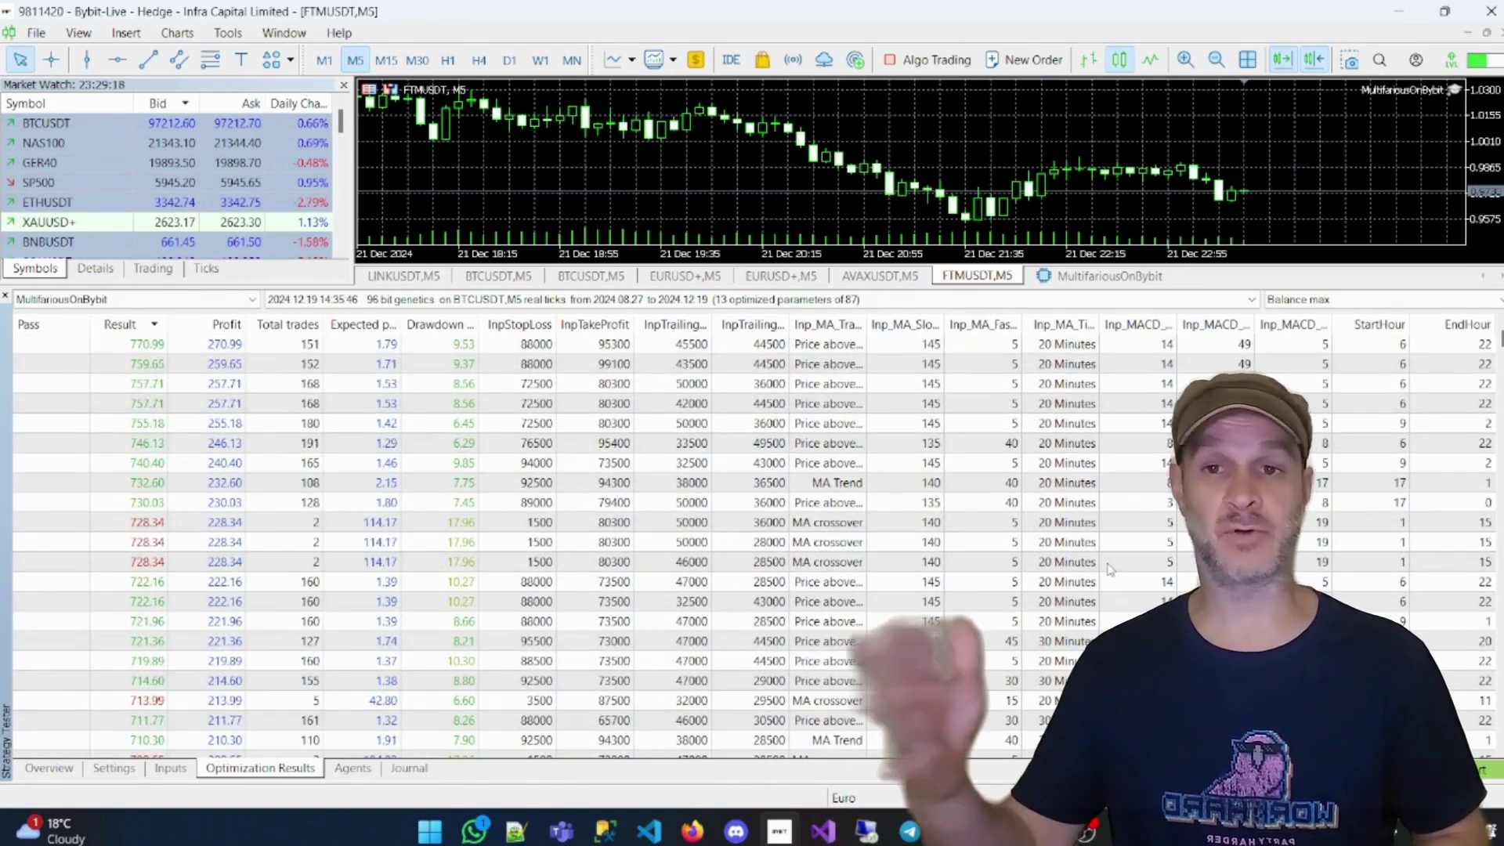
- Resize the table again and browse the ranked passes, led by 270.99 profit and 9.53 drawdown
{"action": "left_click_drag", "start_coordinate": [467, 287], "coordinate": [464, 526]}
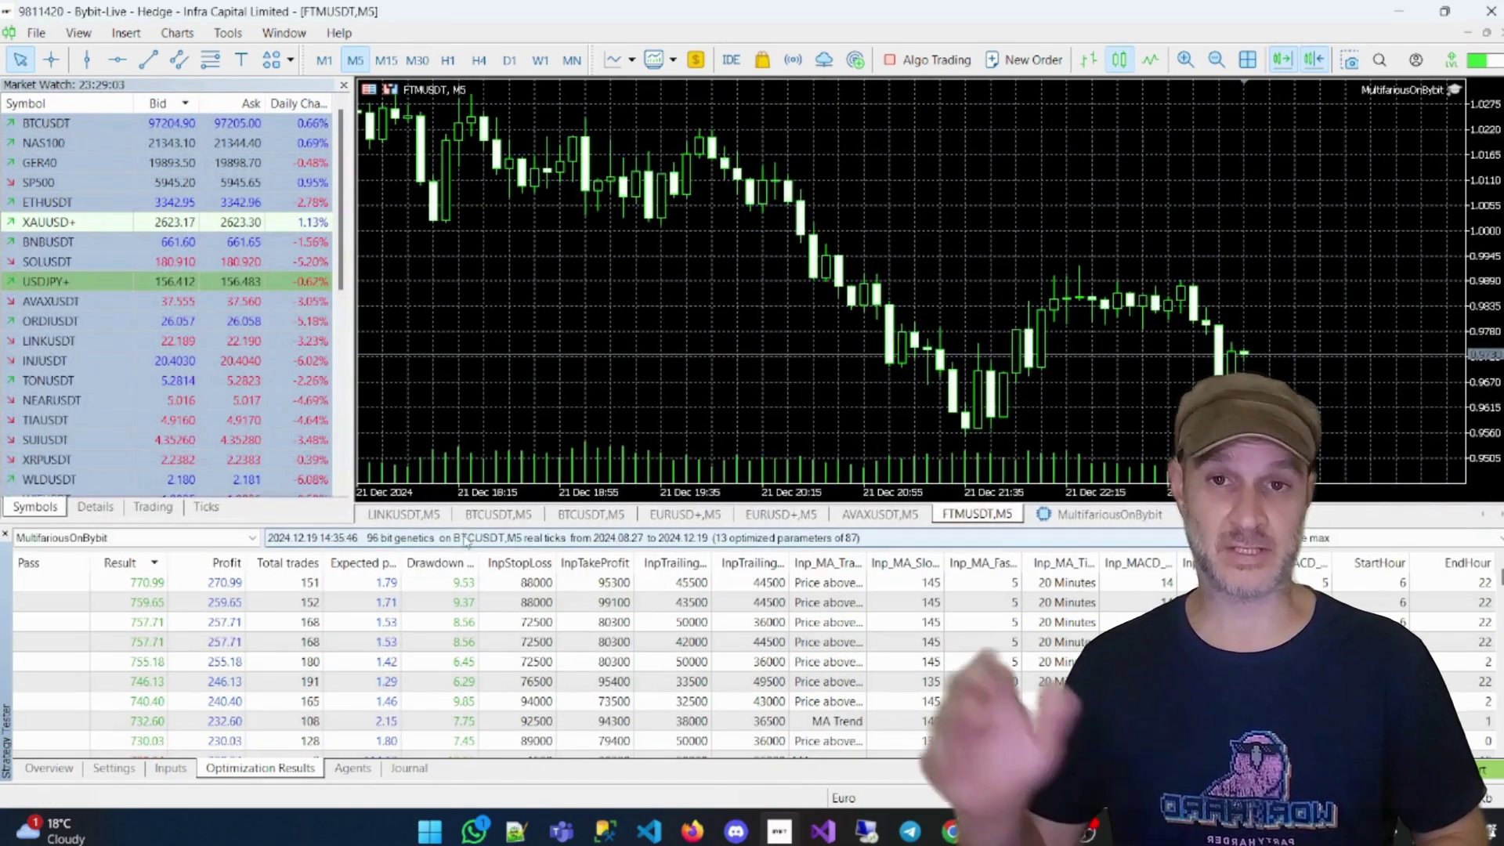
{"action": "left_click_drag", "start_coordinate": [464, 527], "coordinate": [489, 288]}
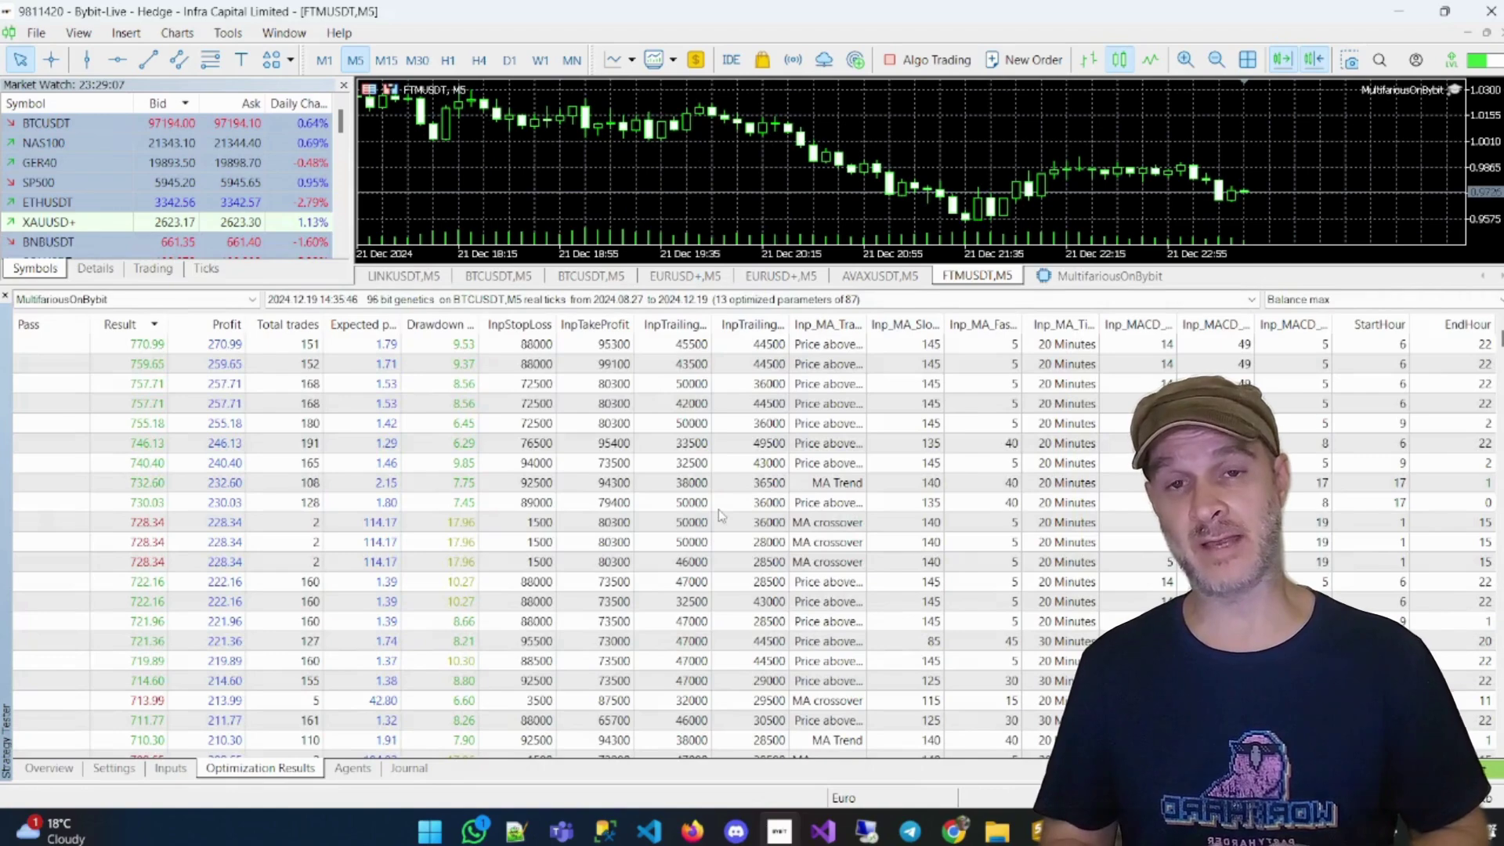
{"action": "scroll", "coordinate": [721, 514], "scroll_direction": "down", "scroll_amount": 10}
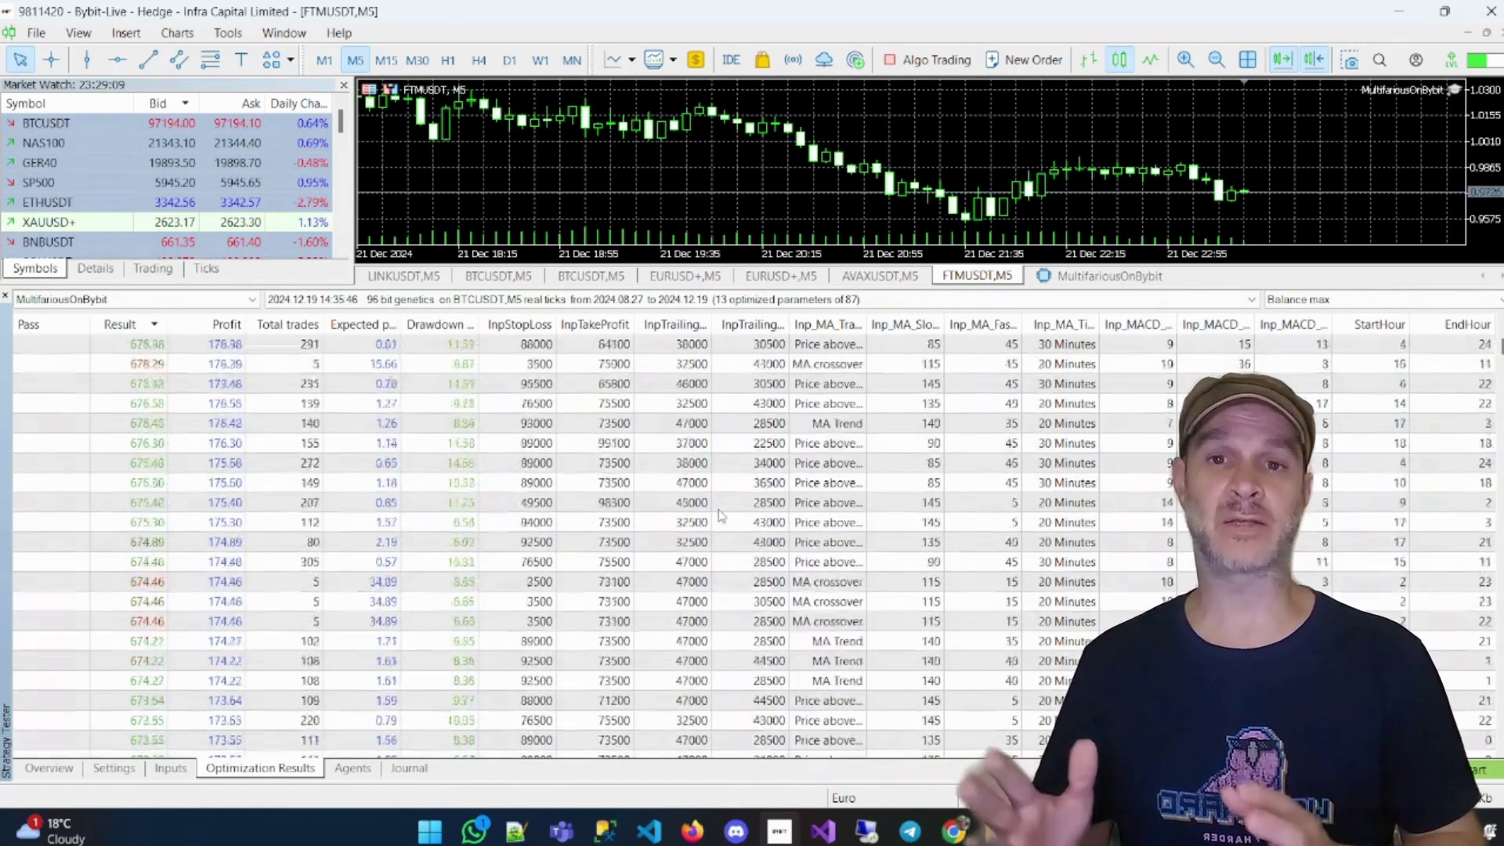
{"action": "scroll", "coordinate": [720, 515], "scroll_direction": "down", "scroll_amount": 5}
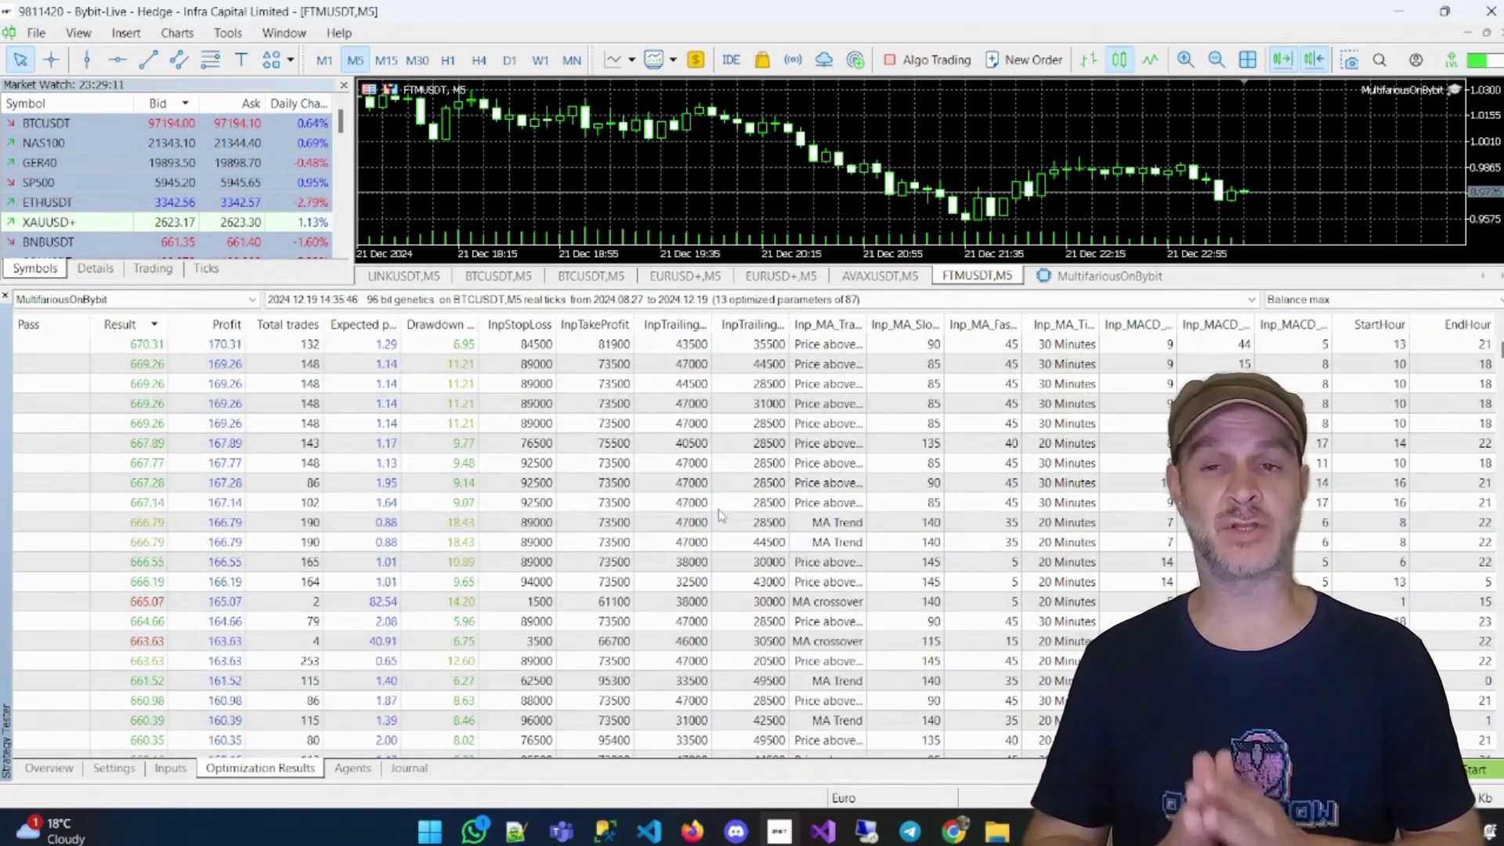
{"action": "scroll", "coordinate": [721, 515], "scroll_direction": "down", "scroll_amount": 8}
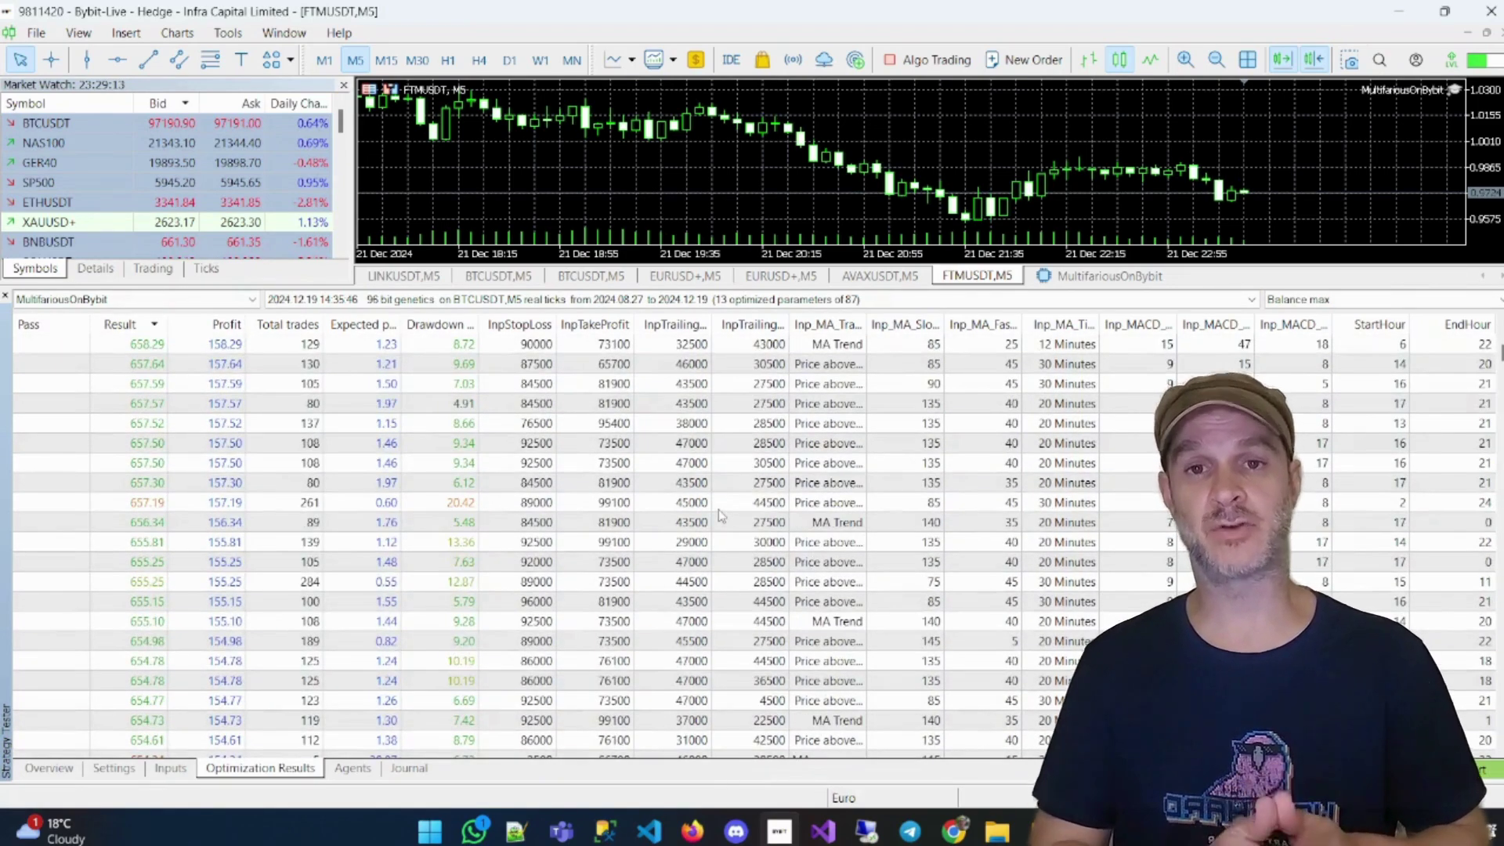
{"action": "scroll", "coordinate": [721, 515], "scroll_direction": "up", "scroll_amount": 10}
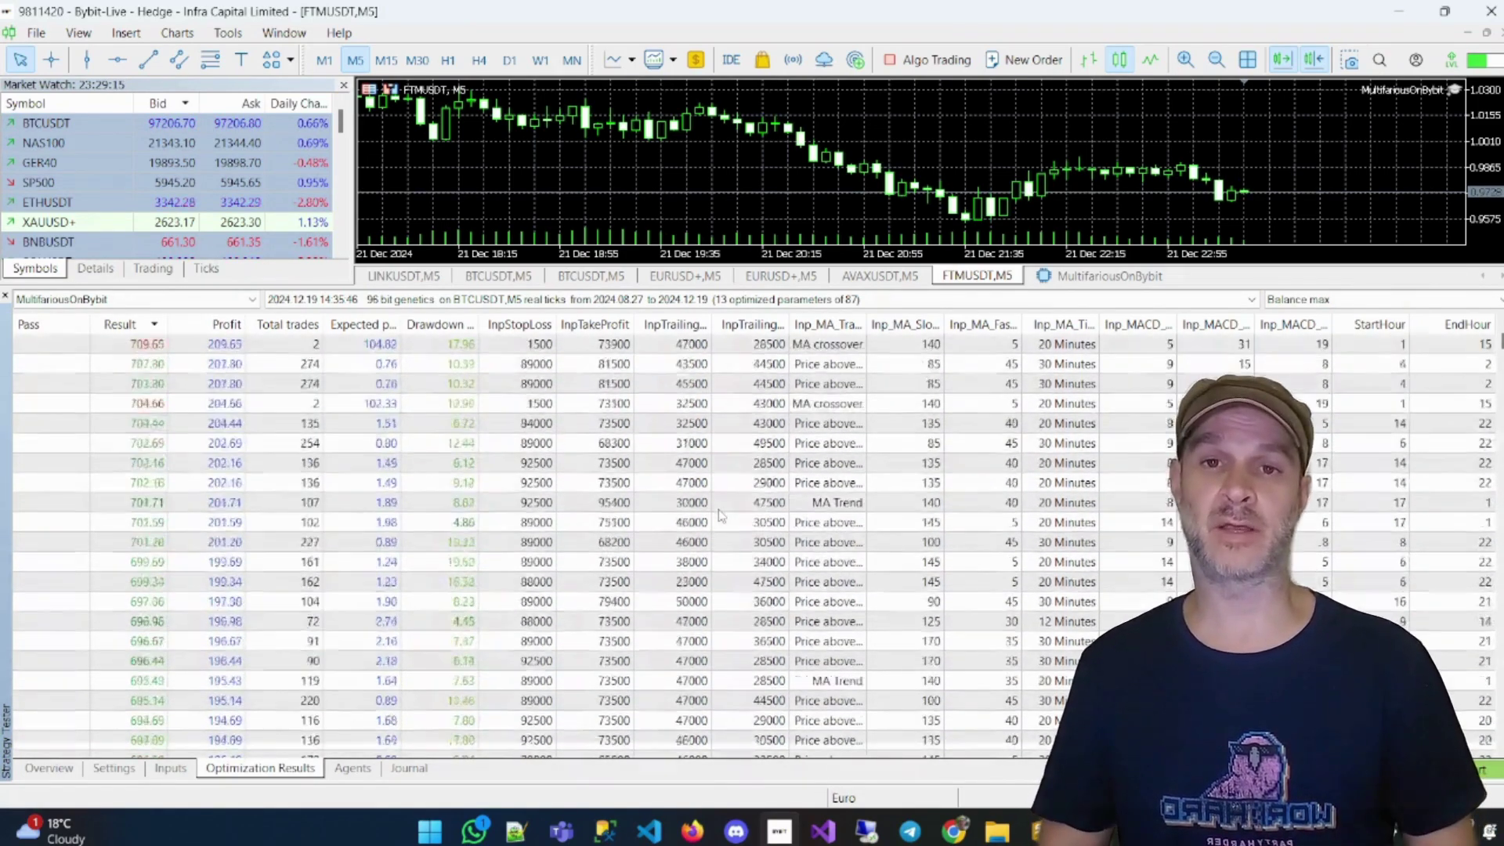
{"action": "scroll", "coordinate": [721, 515], "scroll_direction": "up", "scroll_amount": 7}
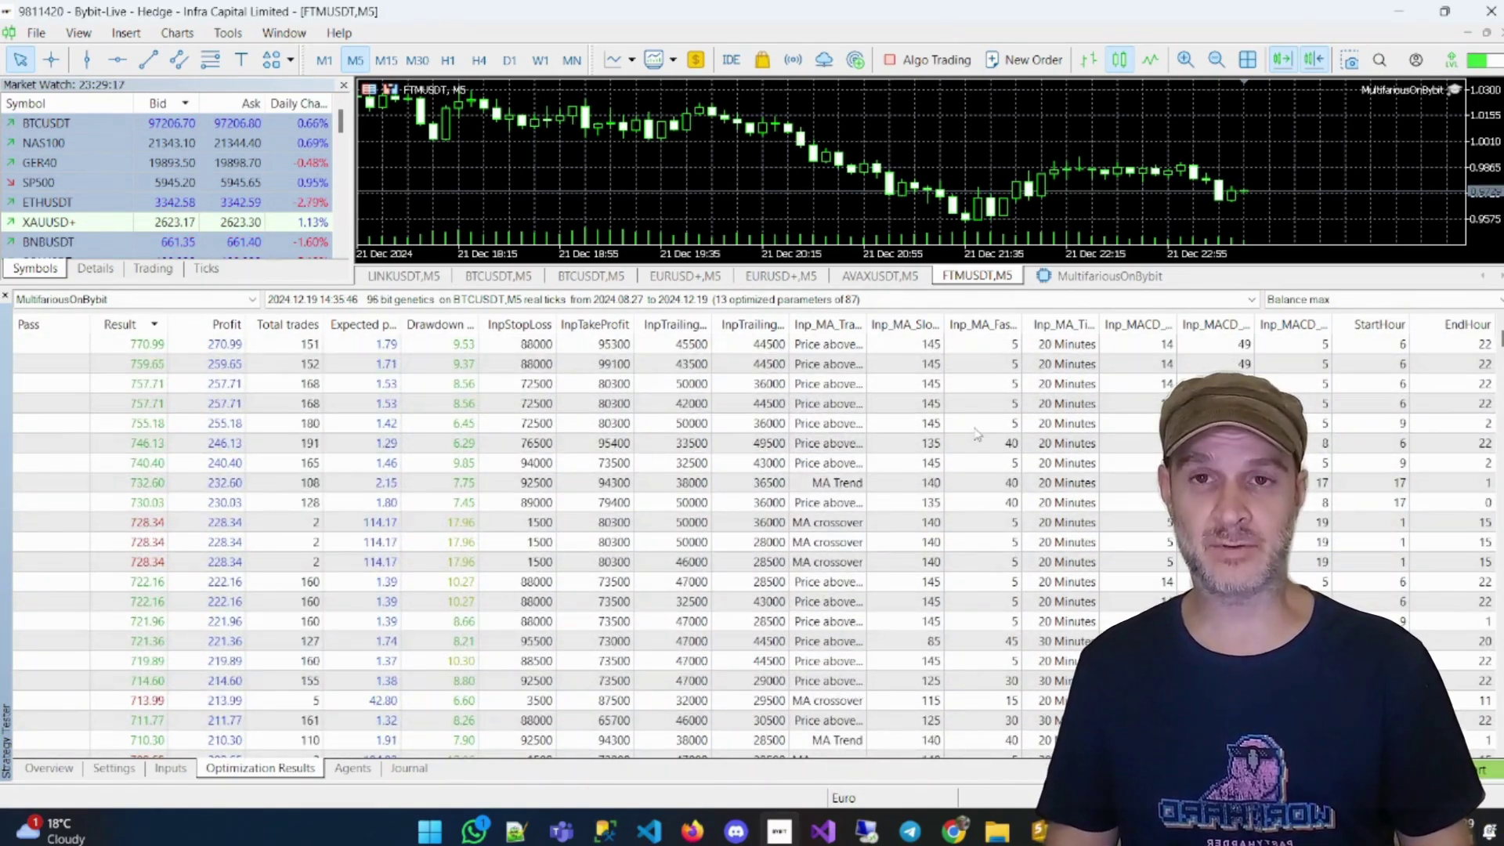
{"action": "left_click_drag", "start_coordinate": [462, 270], "coordinate": [489, 287]}
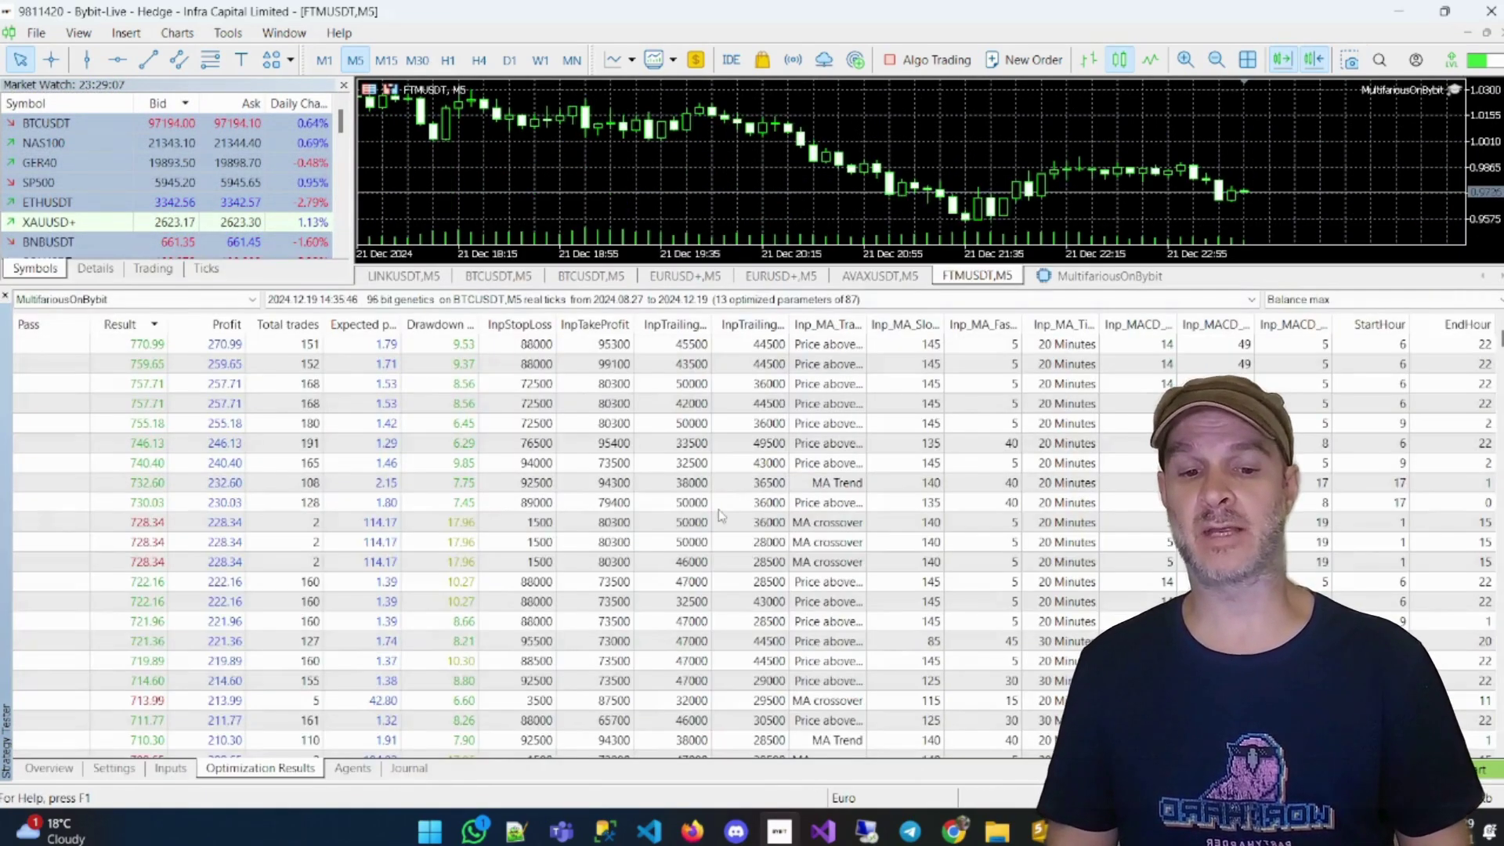
{"action": "scroll", "coordinate": [720, 515], "scroll_direction": "down", "scroll_amount": 15}
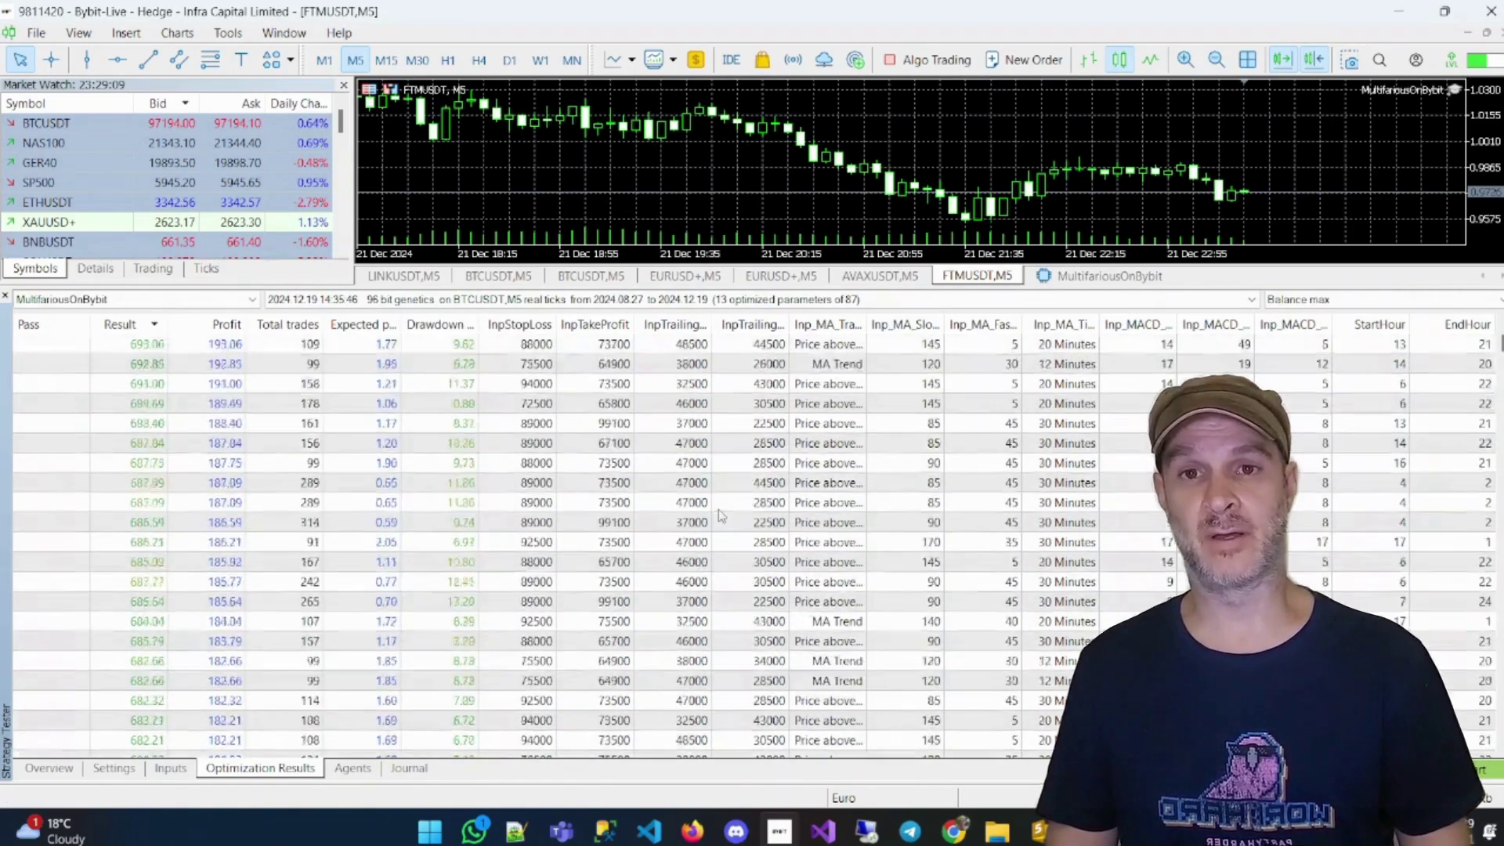
{"action": "scroll", "coordinate": [721, 516], "scroll_direction": "down", "scroll_amount": 9}
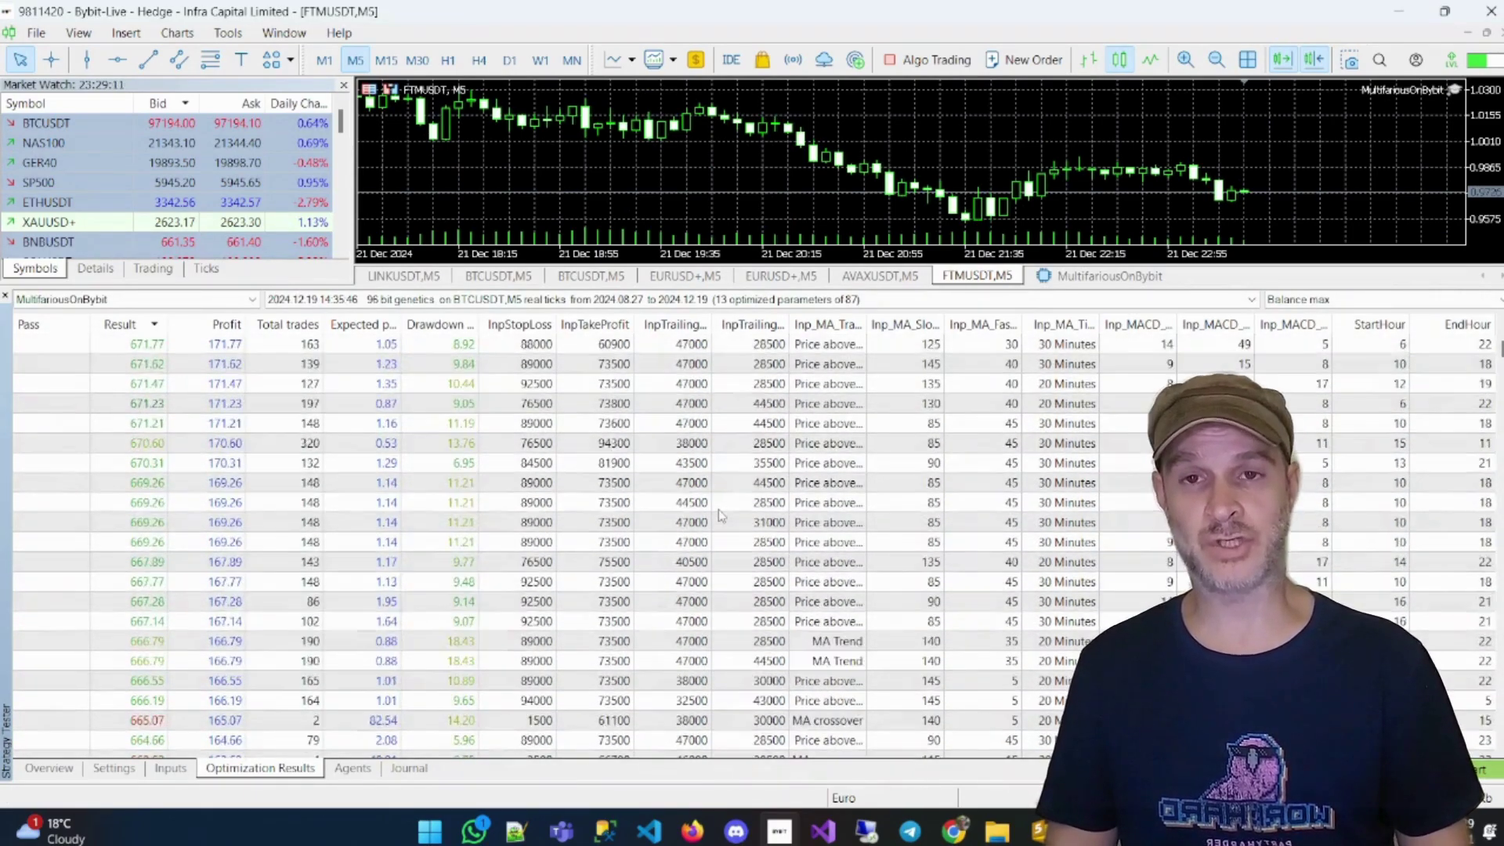
{"action": "scroll", "coordinate": [721, 515], "scroll_direction": "down", "scroll_amount": 10}
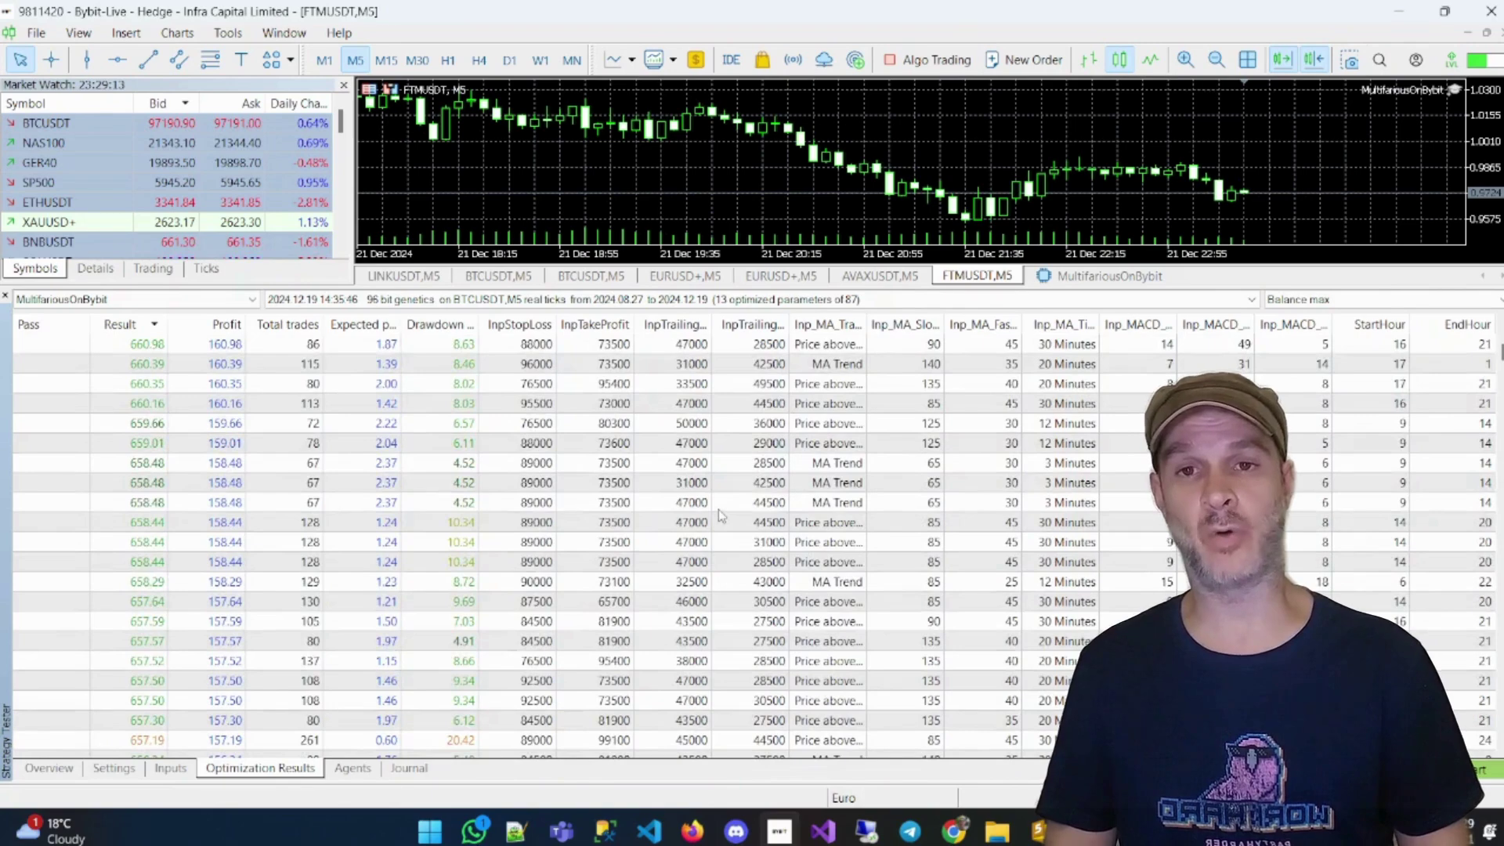
{"action": "scroll", "coordinate": [721, 516], "scroll_direction": "up", "scroll_amount": 10}
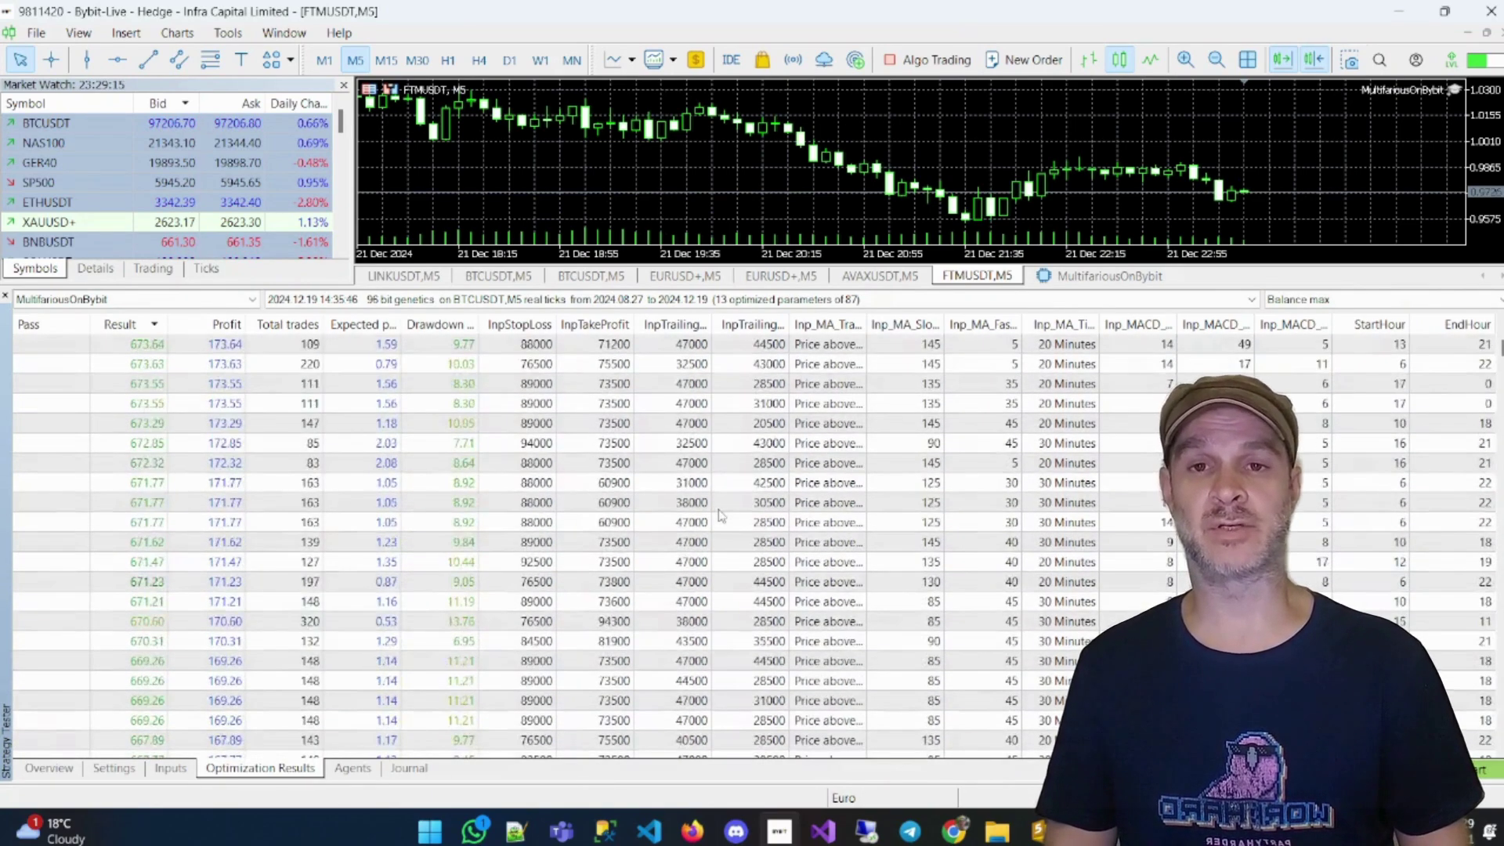